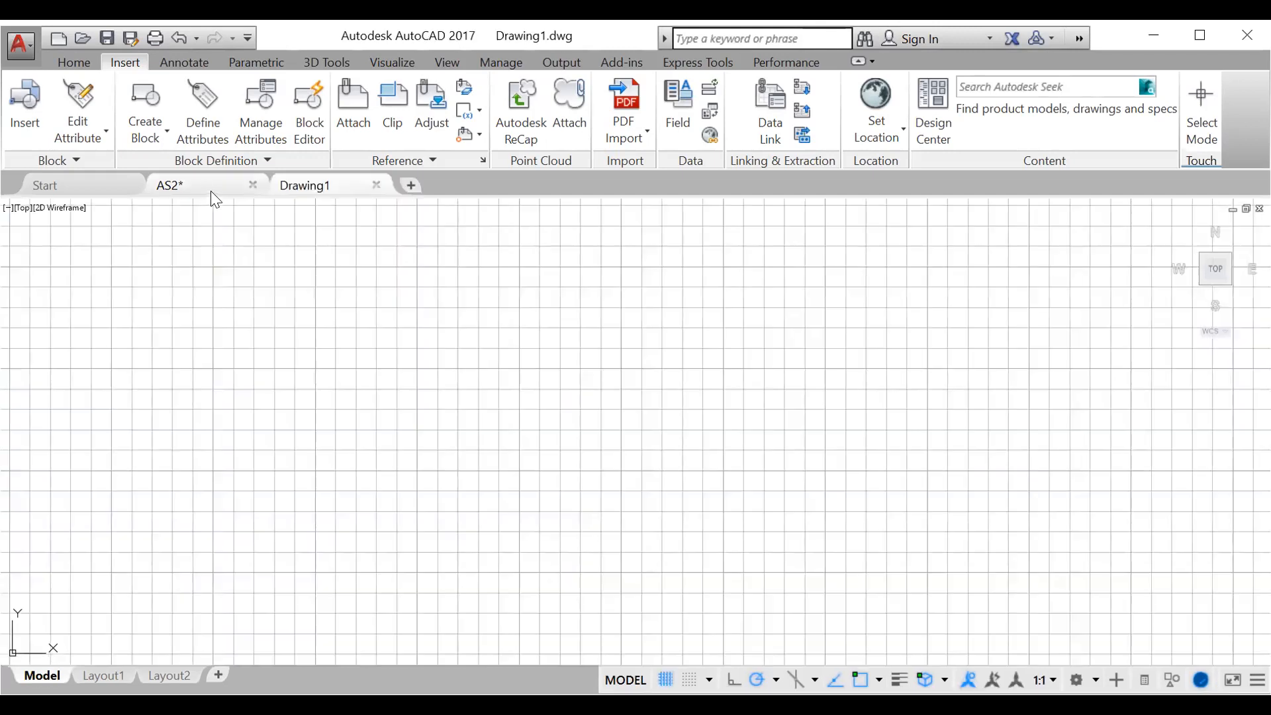
Switch to the AS2 drawing and show the pulley assembly in an isometric view with the Realistic visual style.
left_click(210, 191)
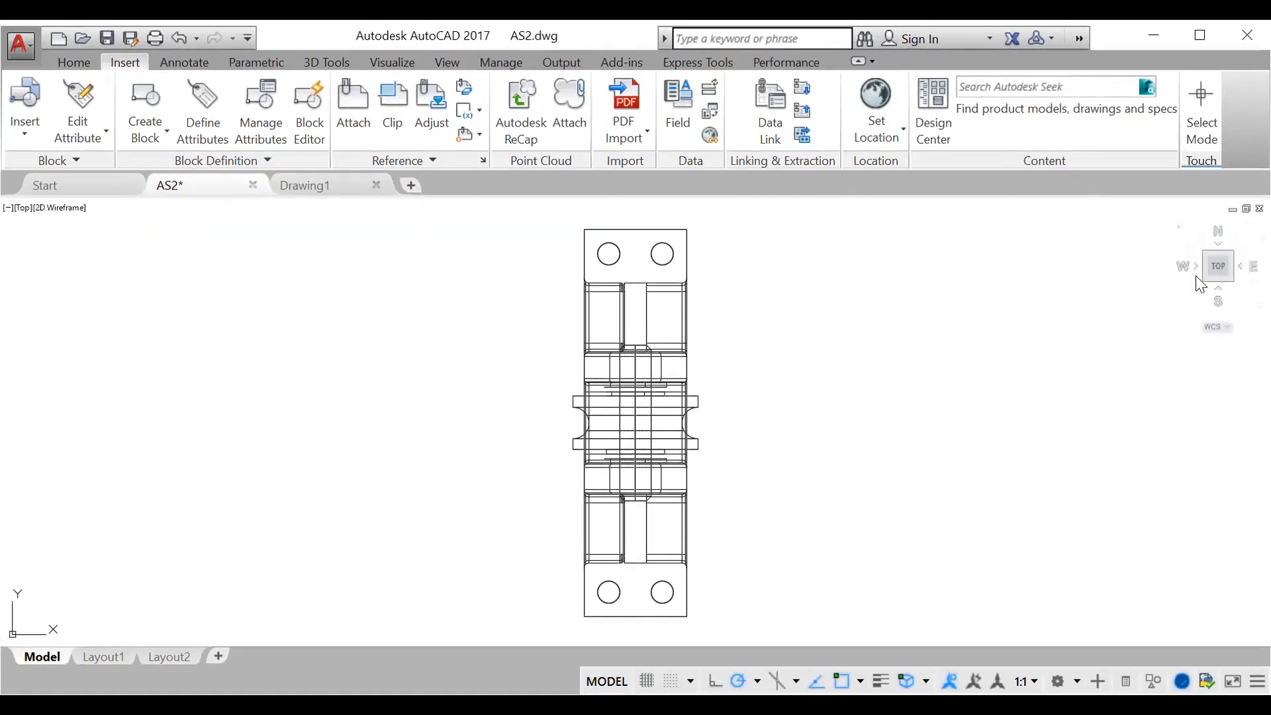
left_click(1176, 226)
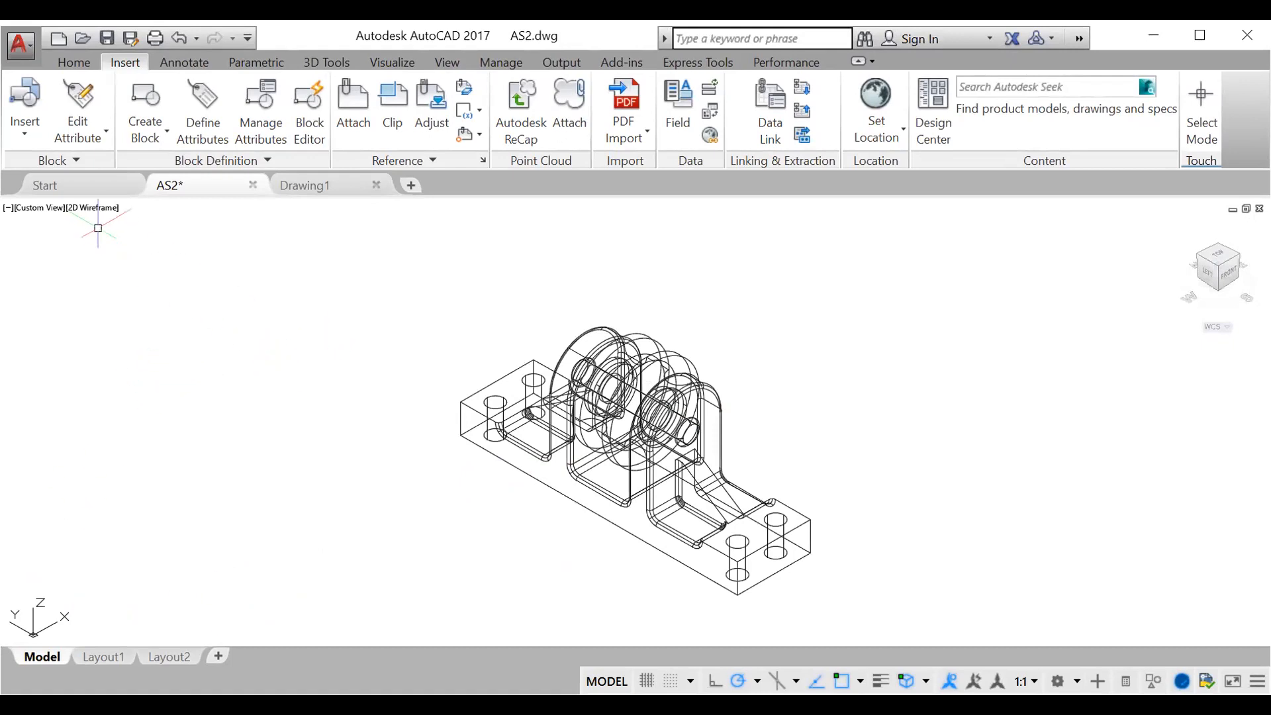
left_click(92, 208)
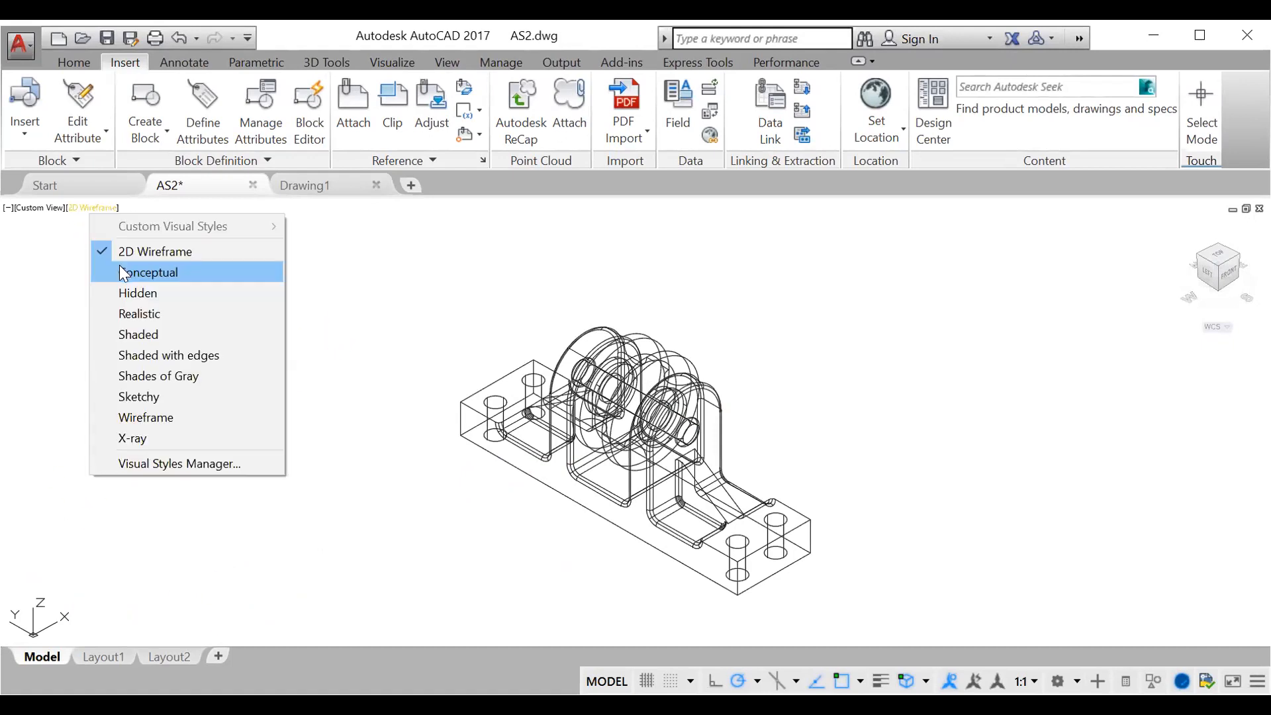
left_click(121, 270)
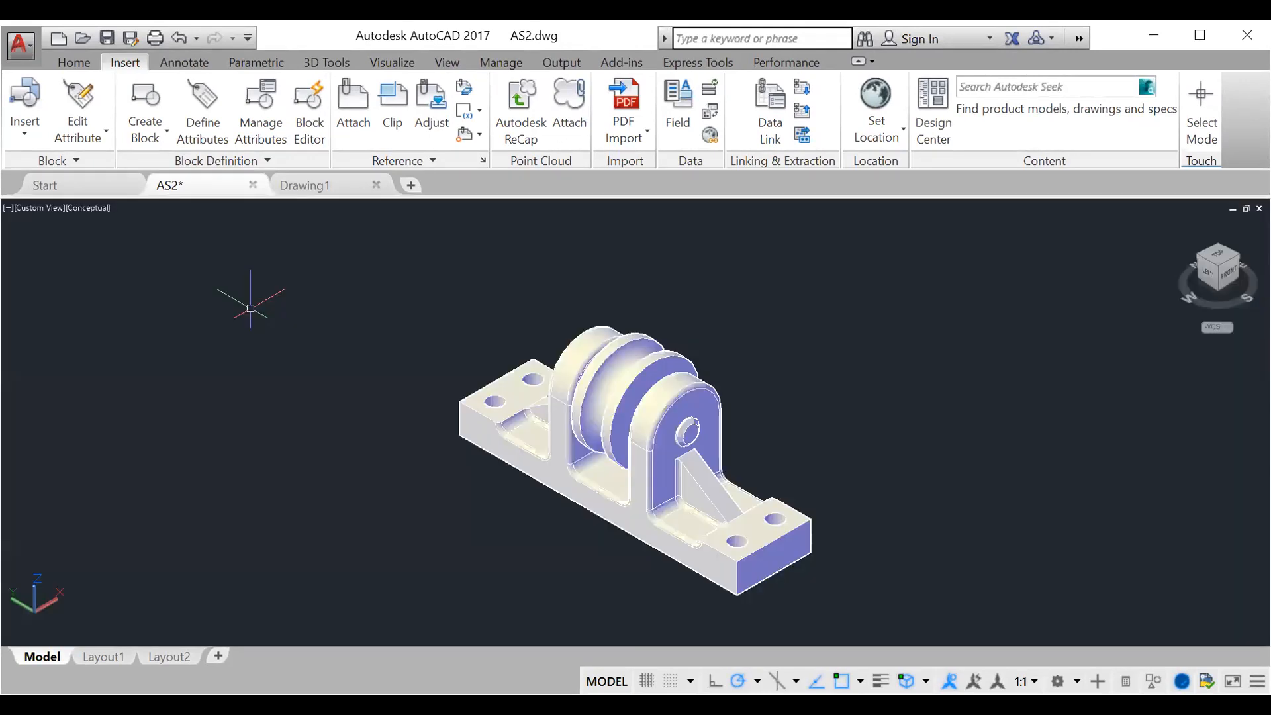
left_click(92, 208)
left_click(123, 314)
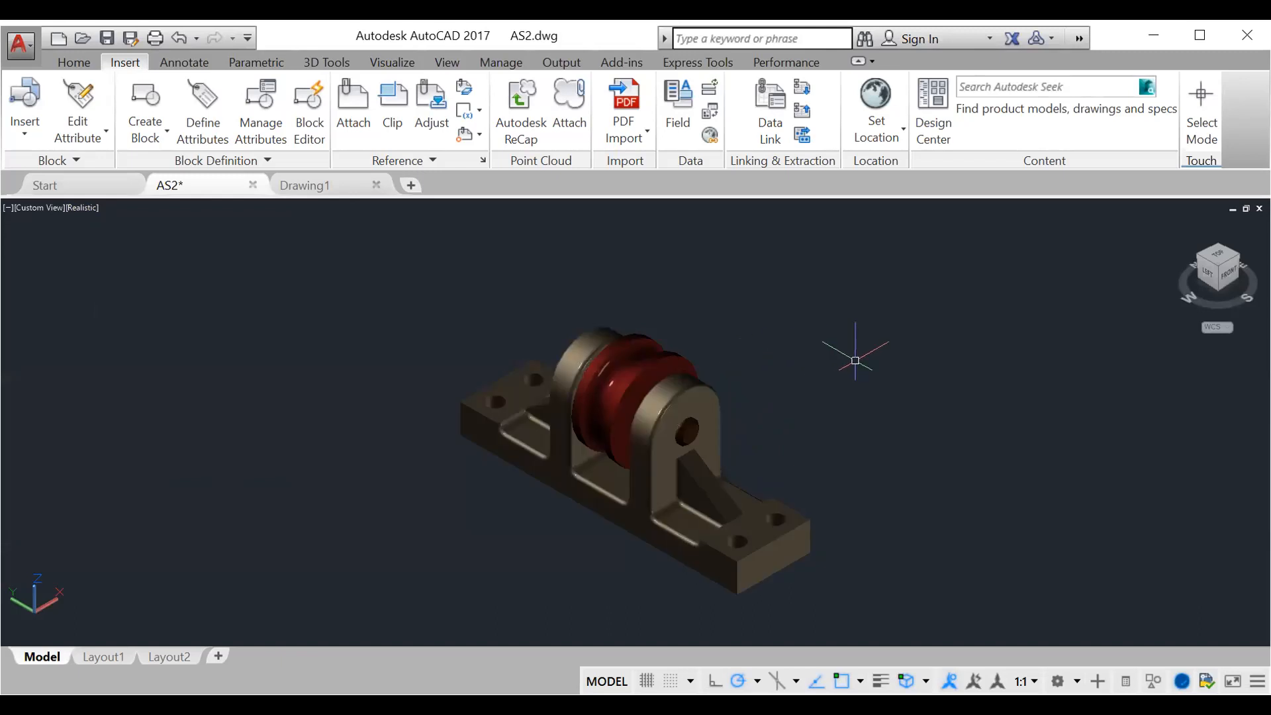
scroll(855, 361, "down", 2)
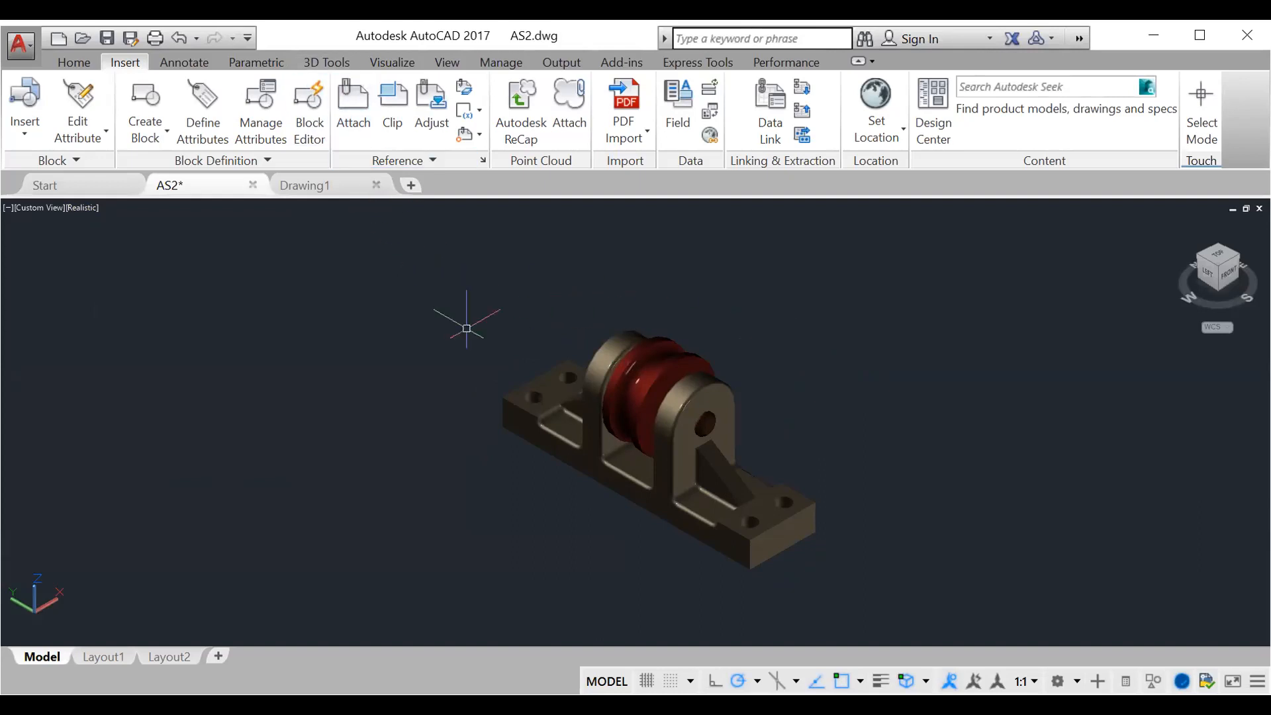
left_click(679, 364)
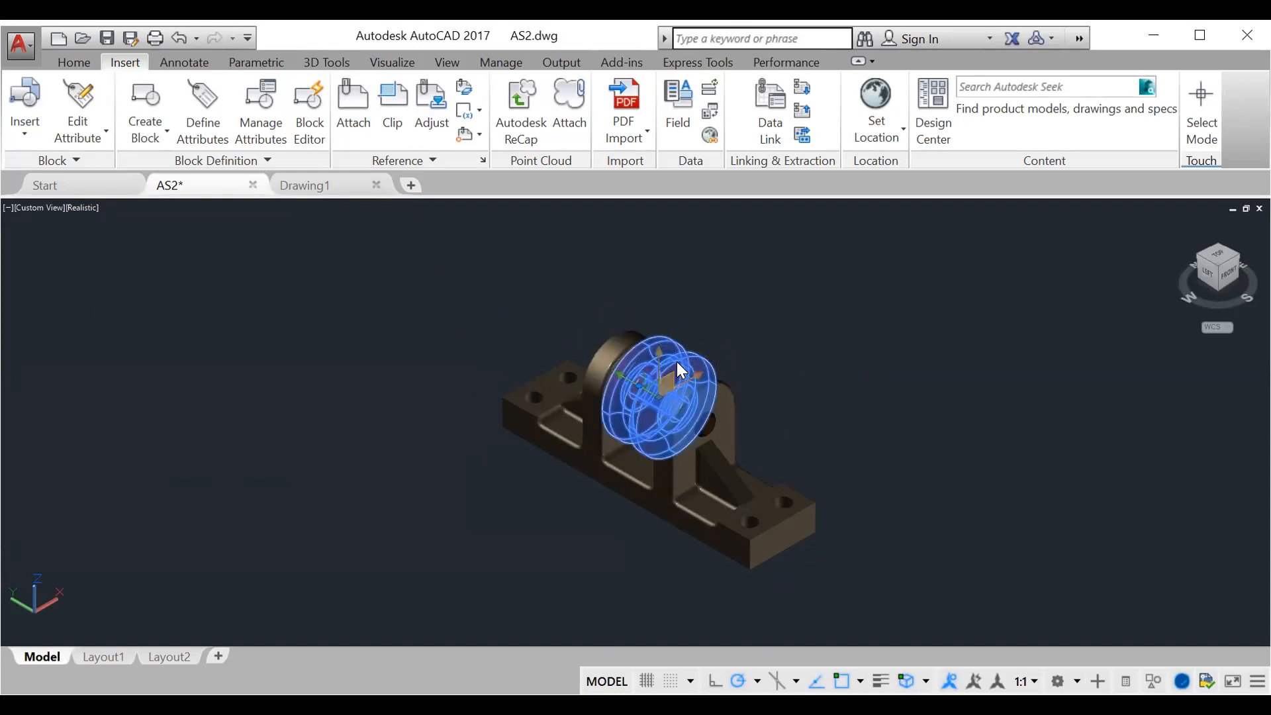
left_click(150, 137)
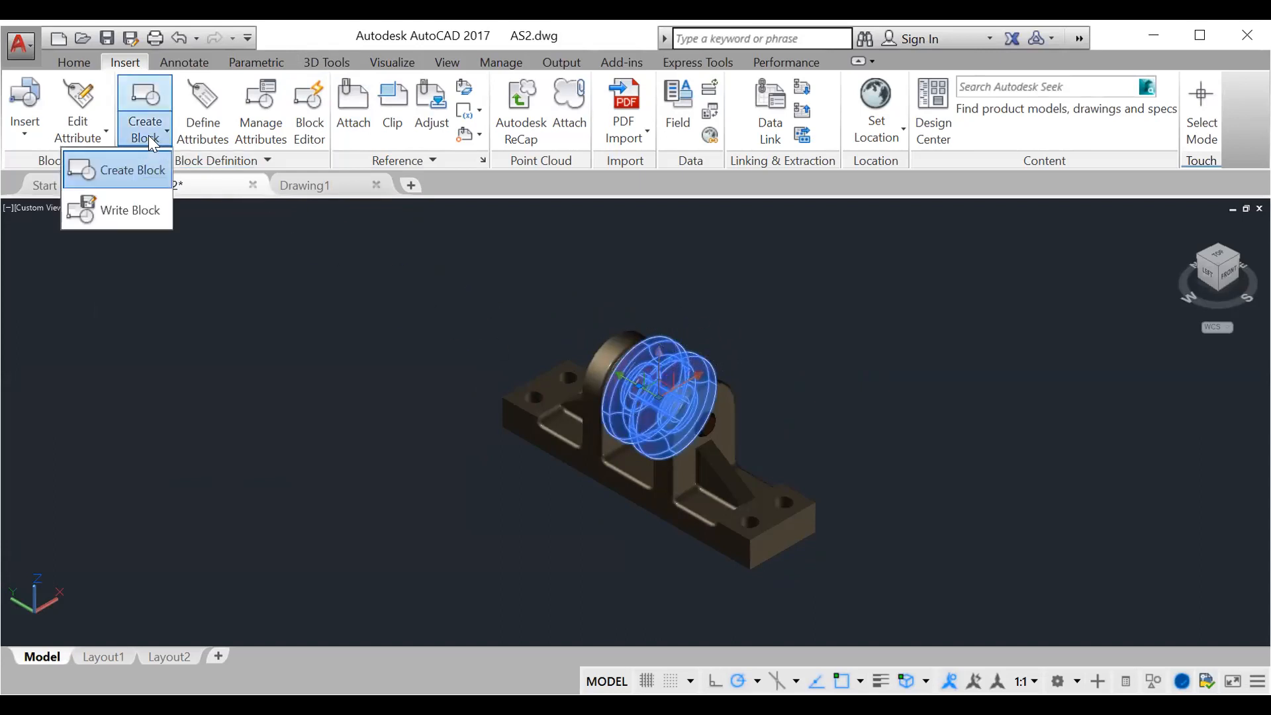
left_click(143, 167)
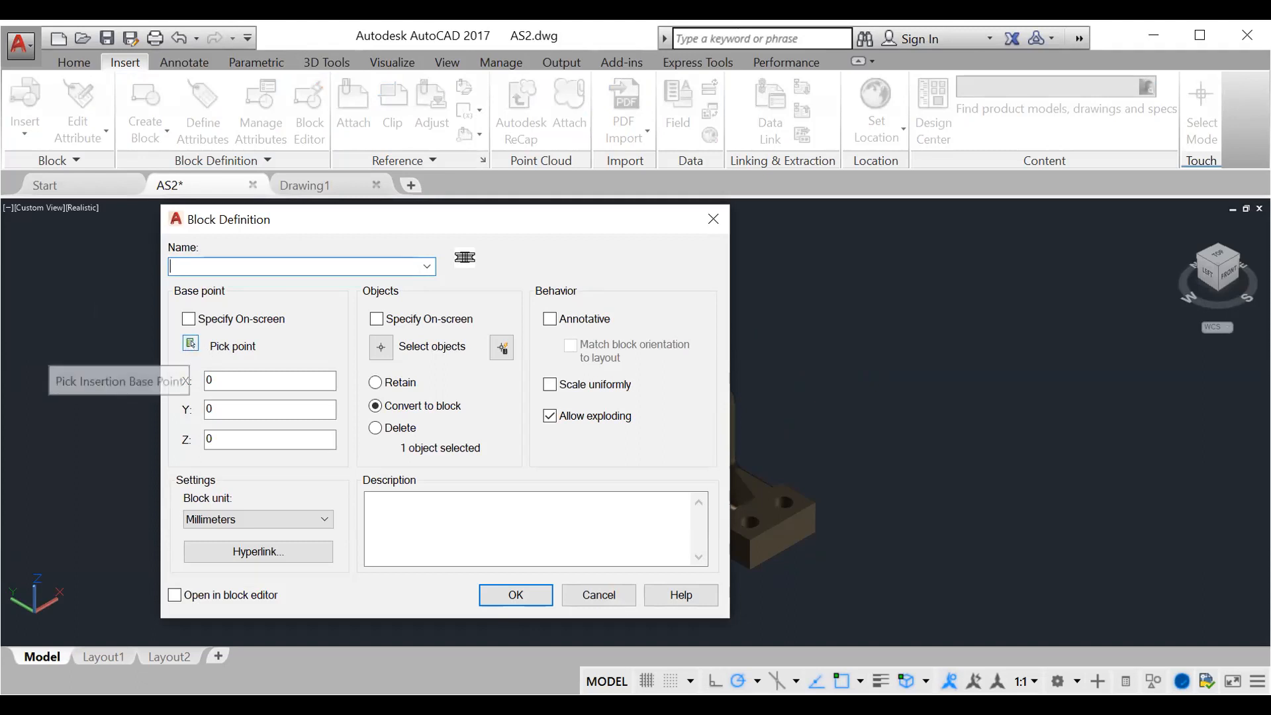
left_click(191, 344)
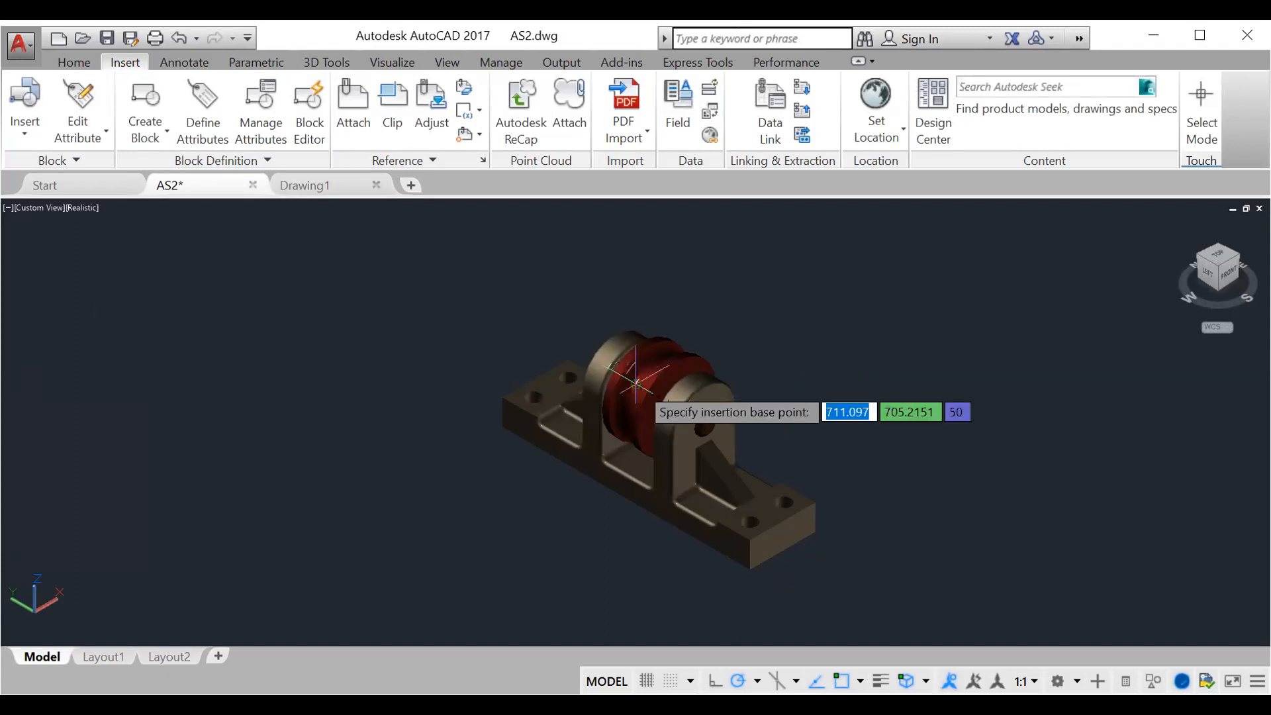
left_click(637, 382)
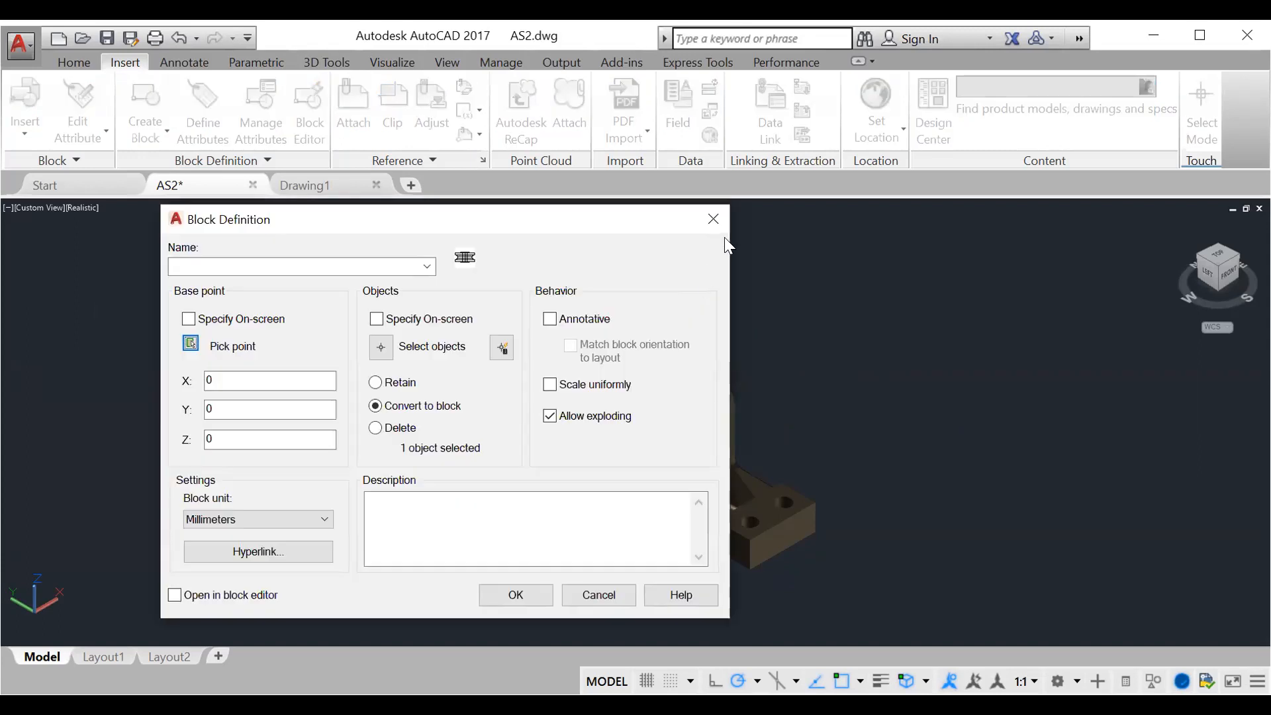
left_click(712, 220)
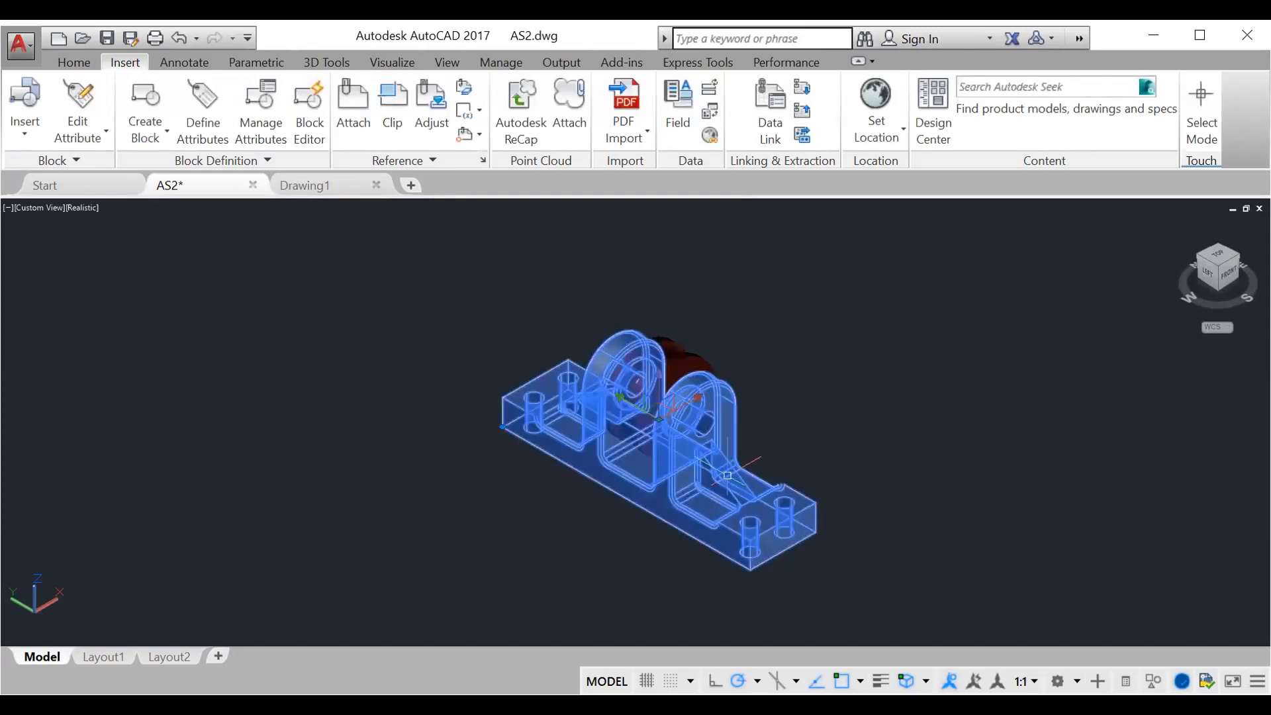
key("Escape")
left_click(708, 423)
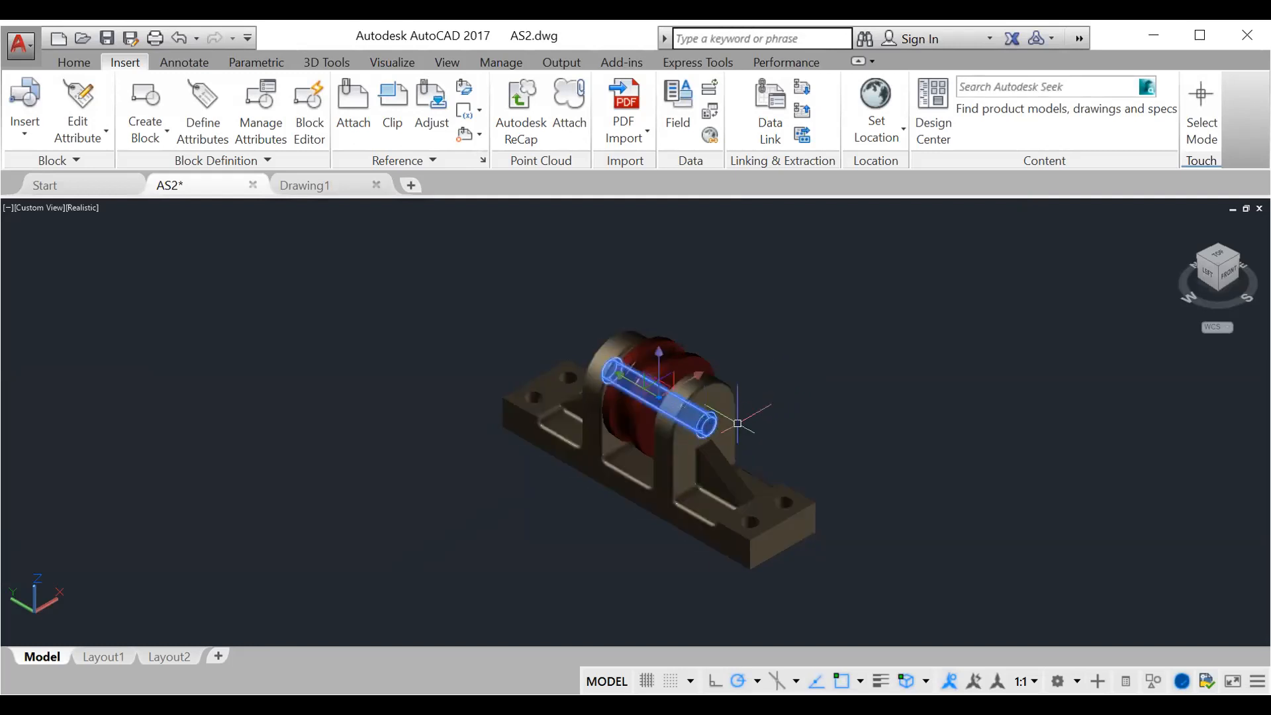
left_click(152, 129)
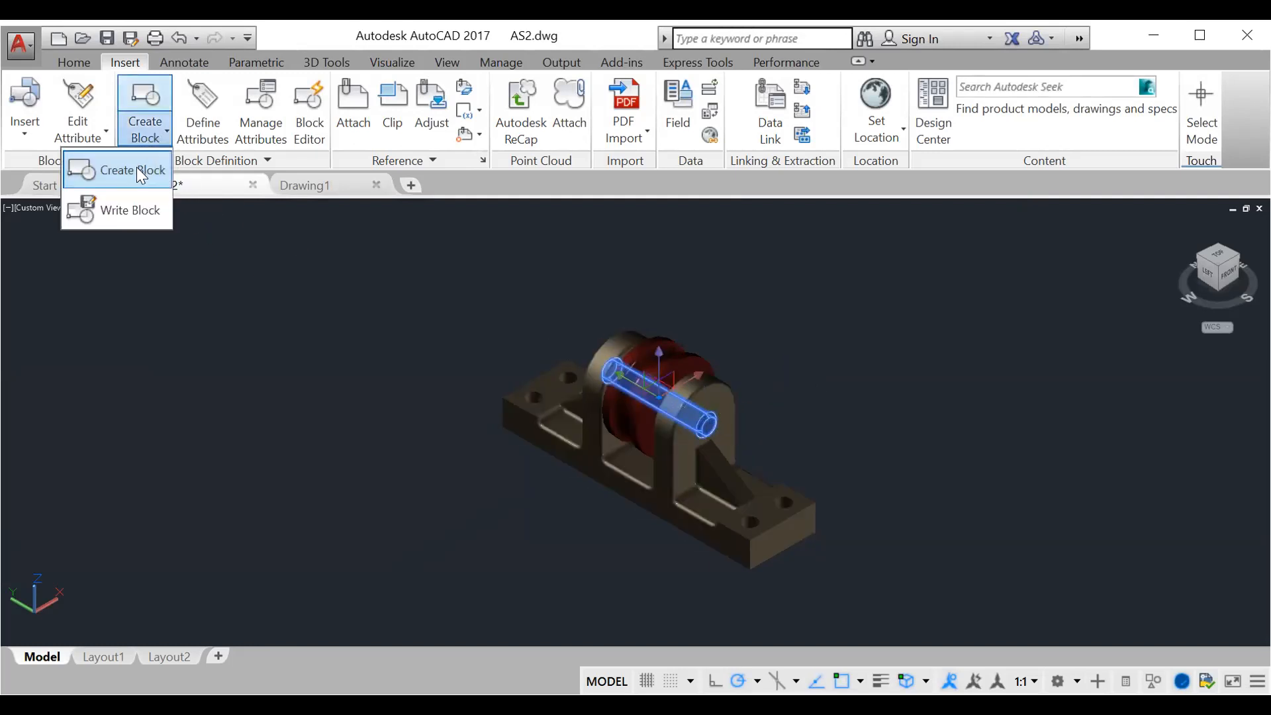
left_click(298, 270)
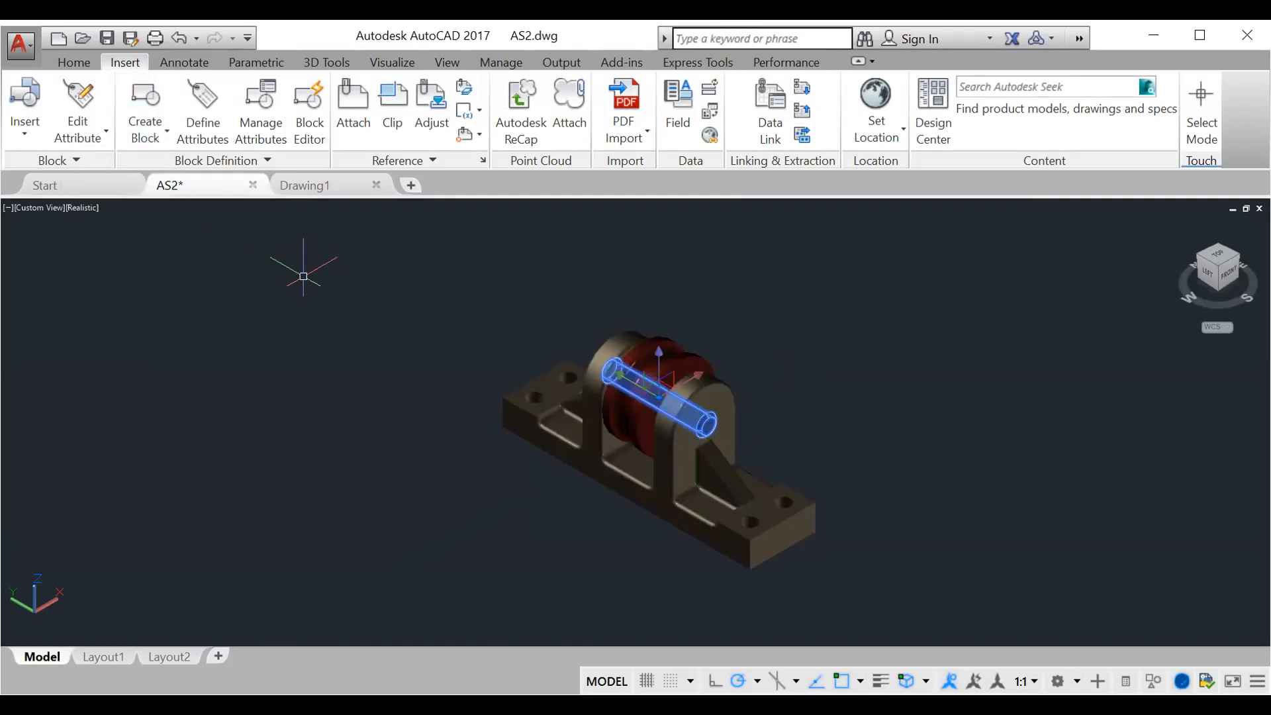
Insert one copy each of blocks P1, P2 and P3, placed separately beside the pulley assembly.
left_click(29, 136)
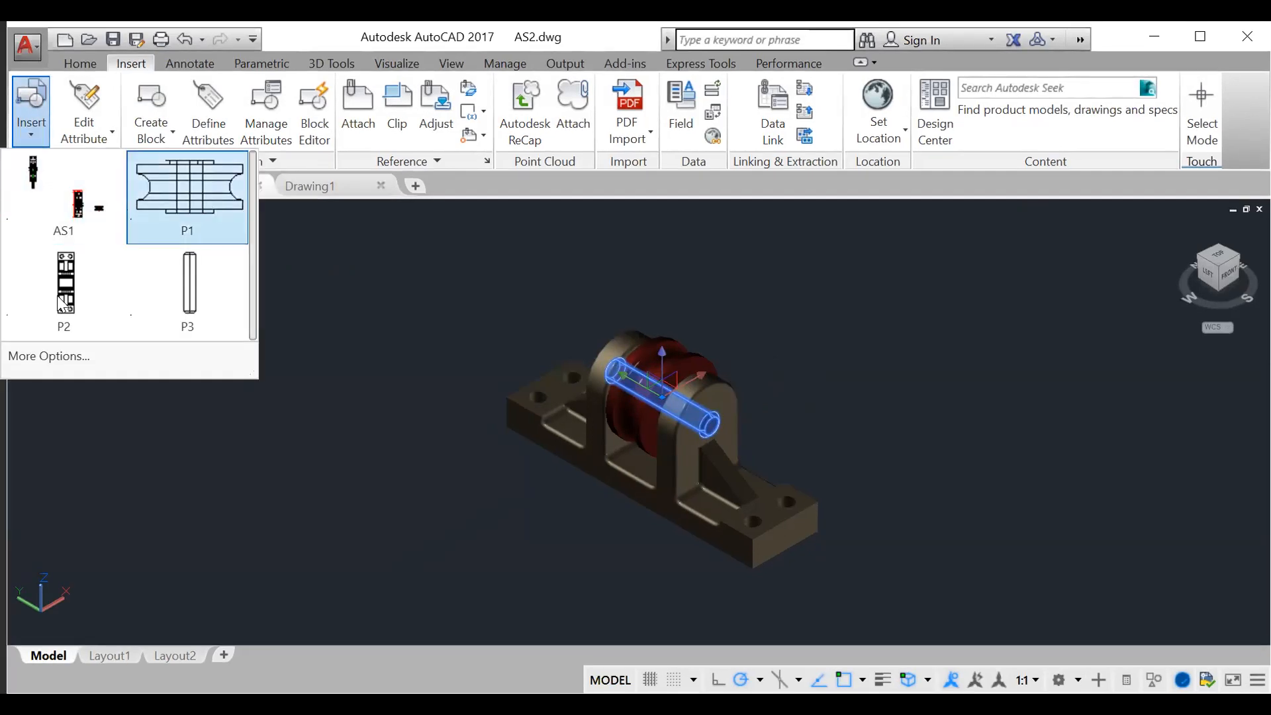
left_click(173, 203)
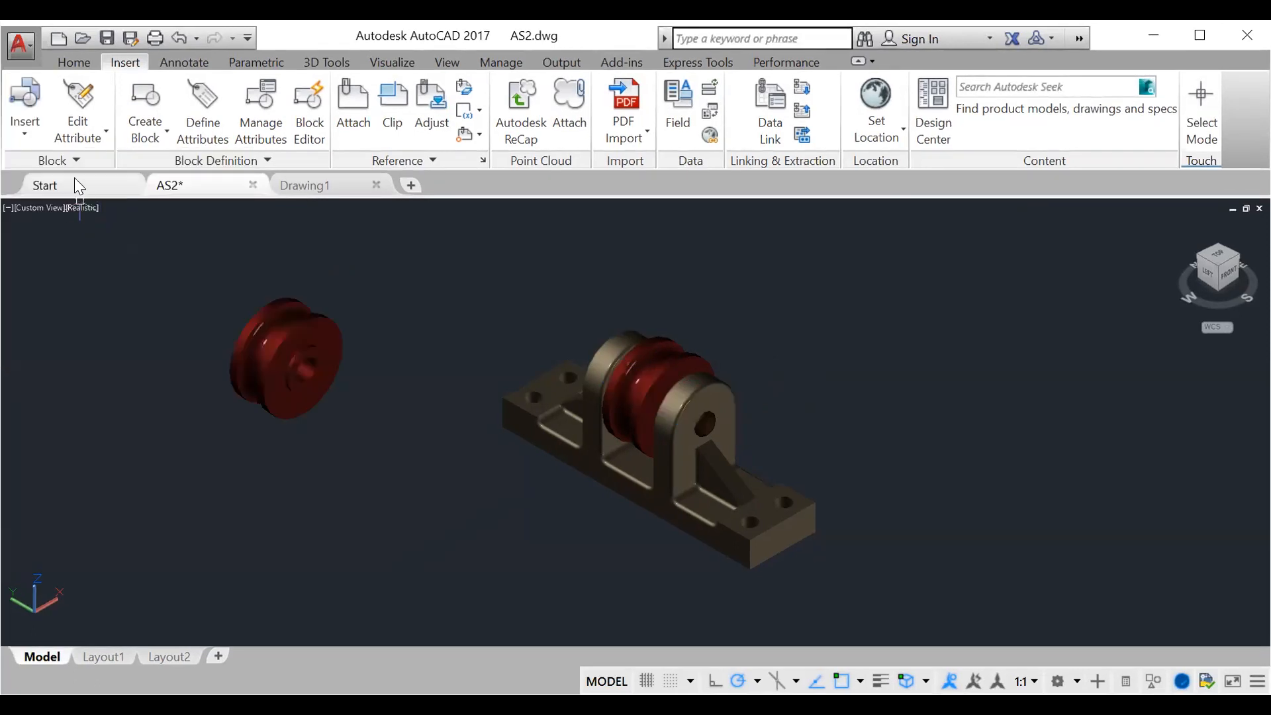
left_click(29, 131)
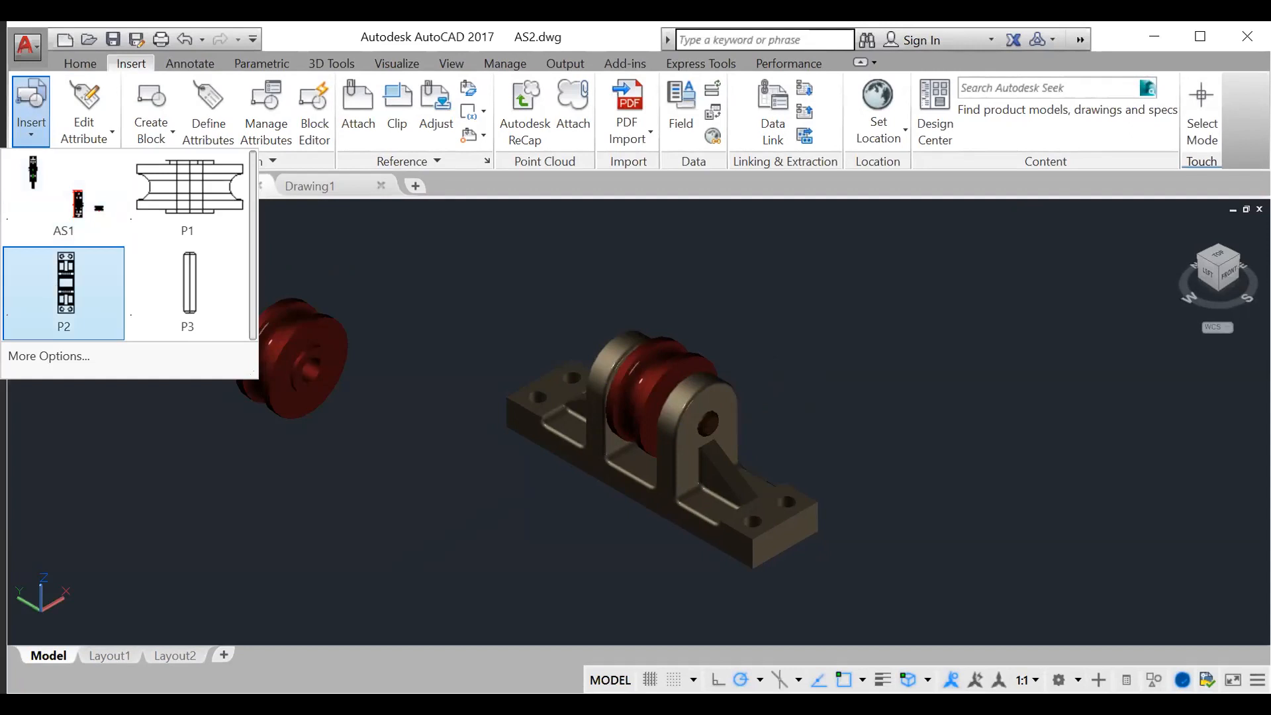
left_click(64, 293)
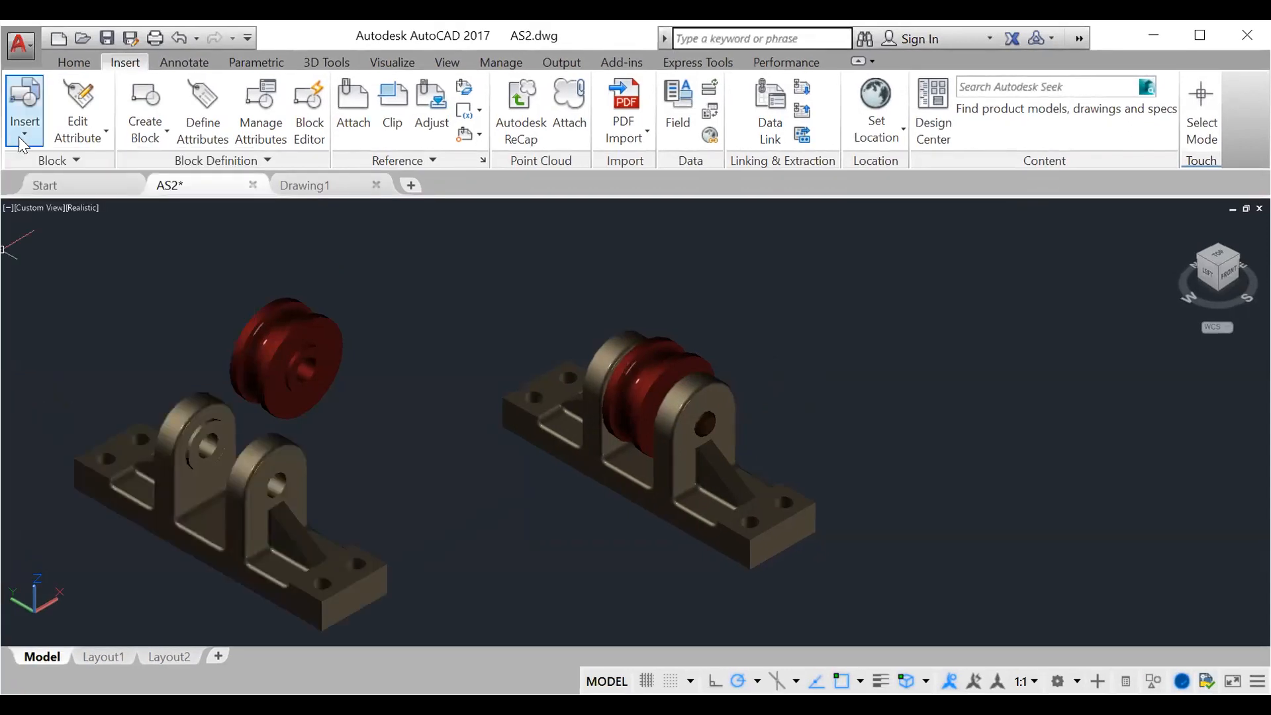
left_click(27, 136)
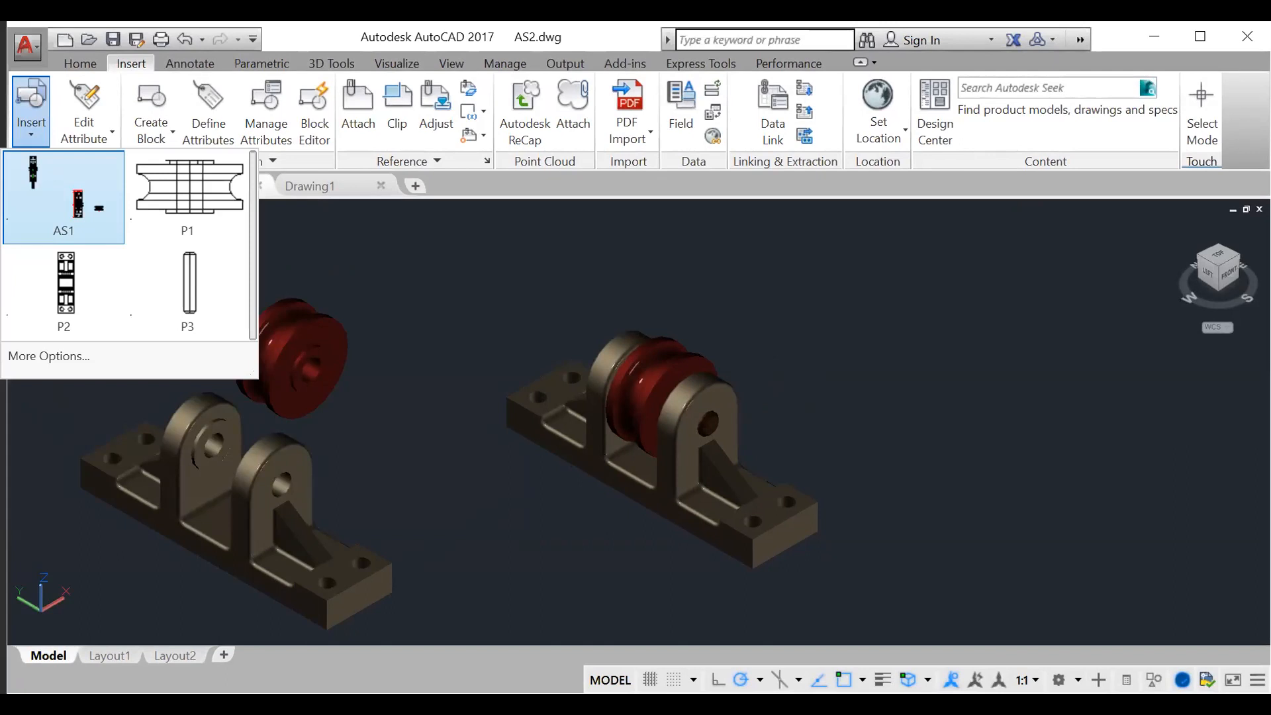
left_click(188, 285)
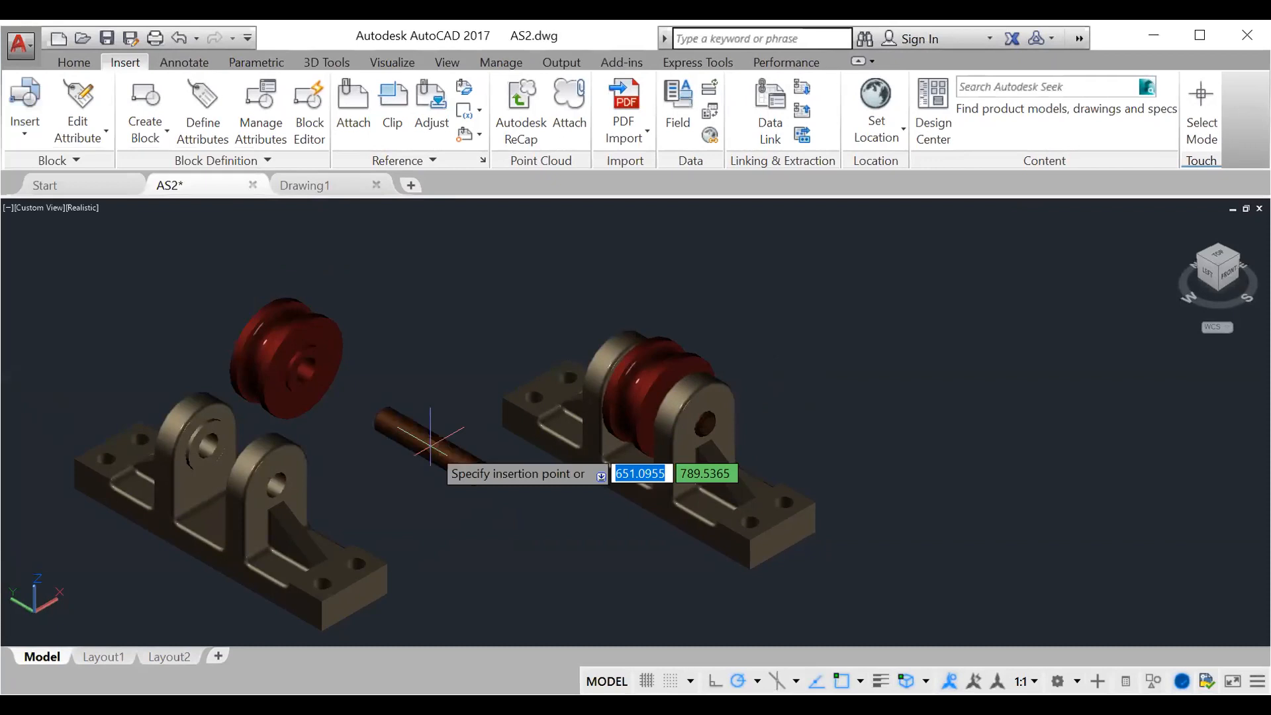
left_click(429, 442)
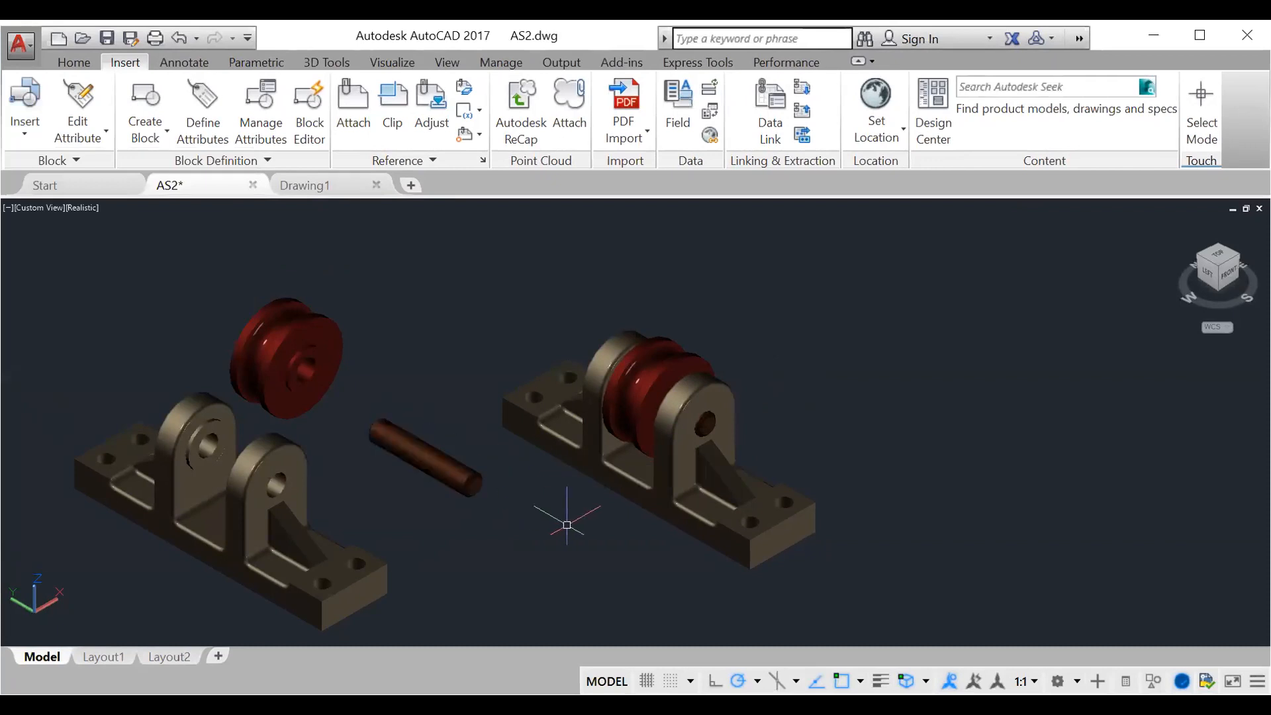
Change the visual style of the AS2 view to Conceptual.
middle_click_drag(576, 510, 647, 471)
scroll(646, 470, "up", 2)
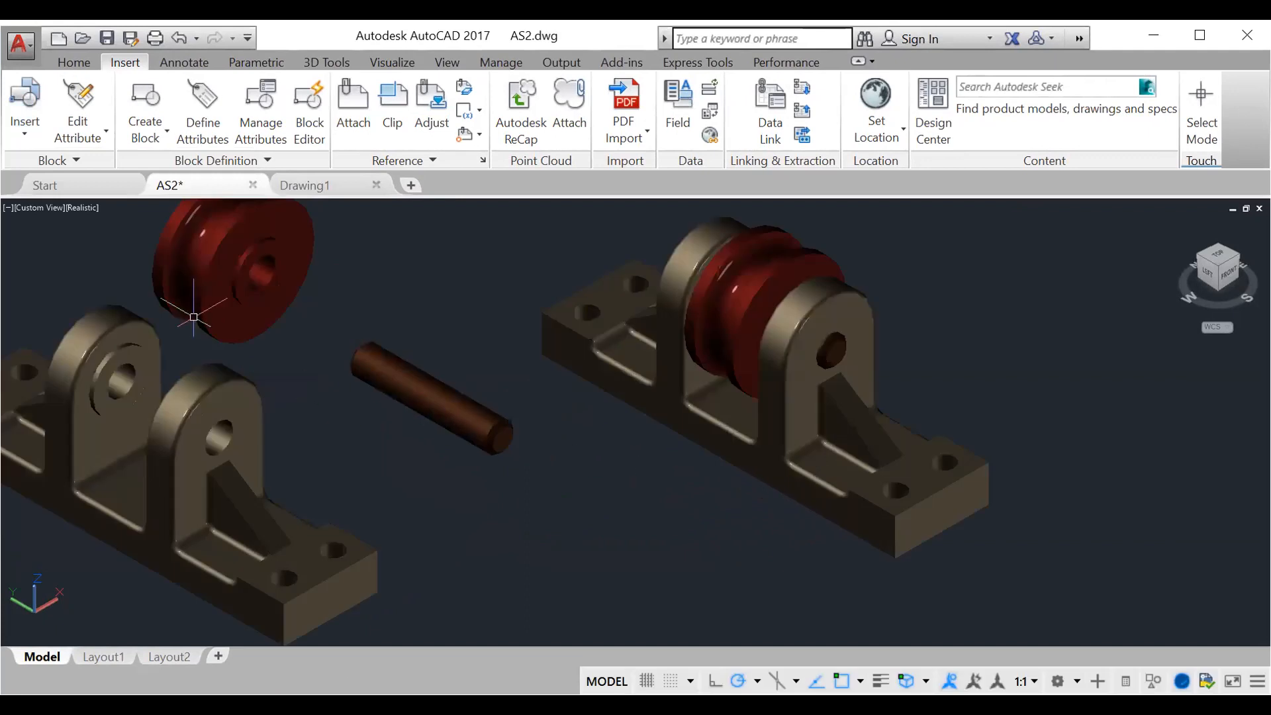
scroll(388, 384, "down", 2)
middle_click_drag(388, 385, 419, 397)
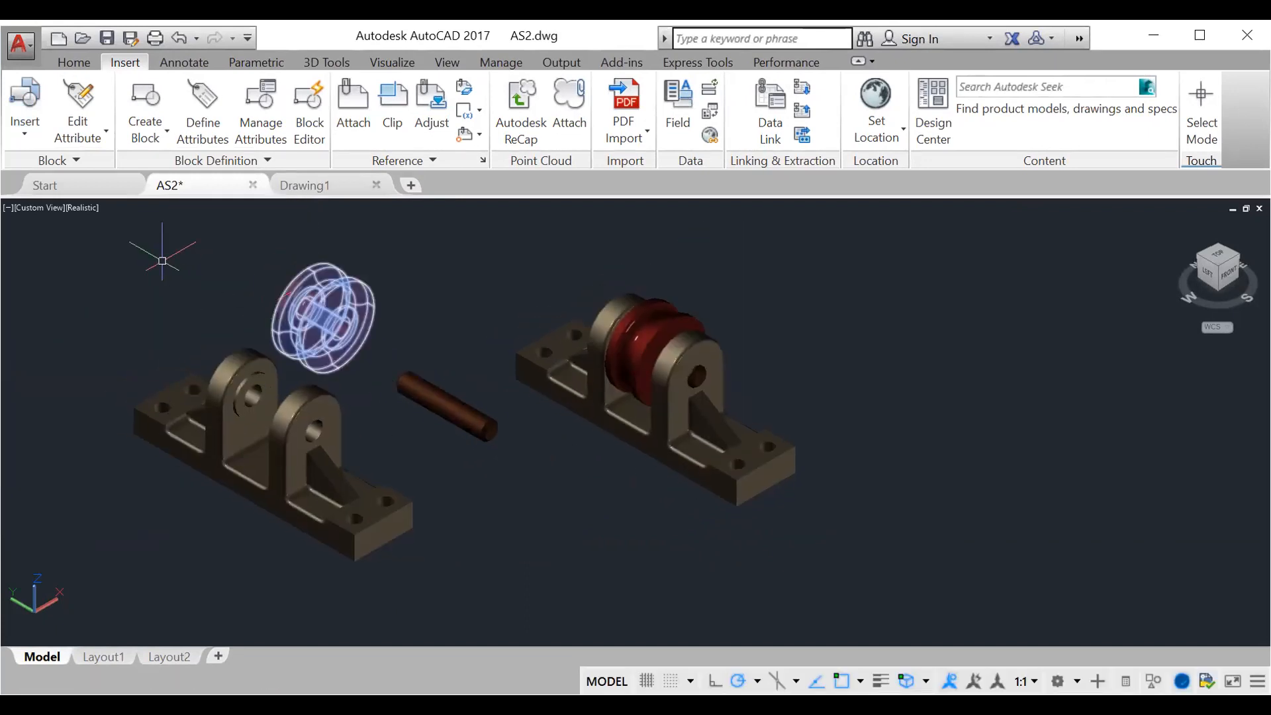
left_click(80, 208)
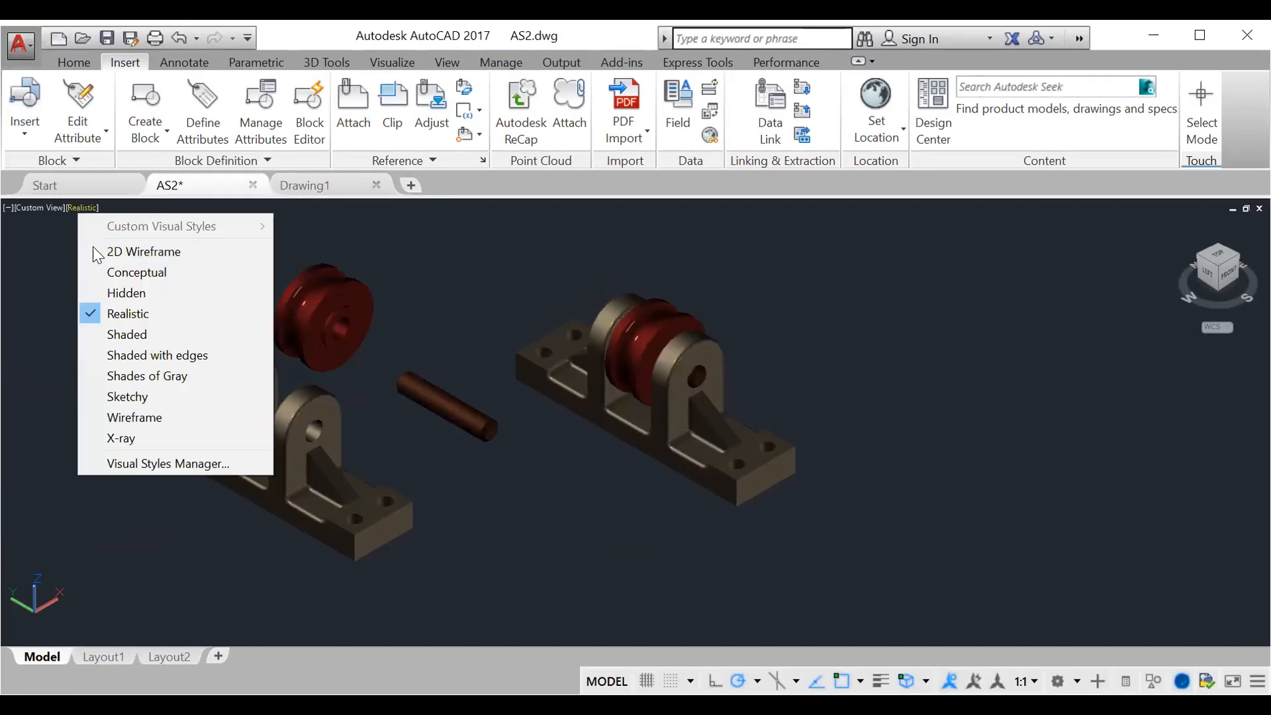
left_click(117, 272)
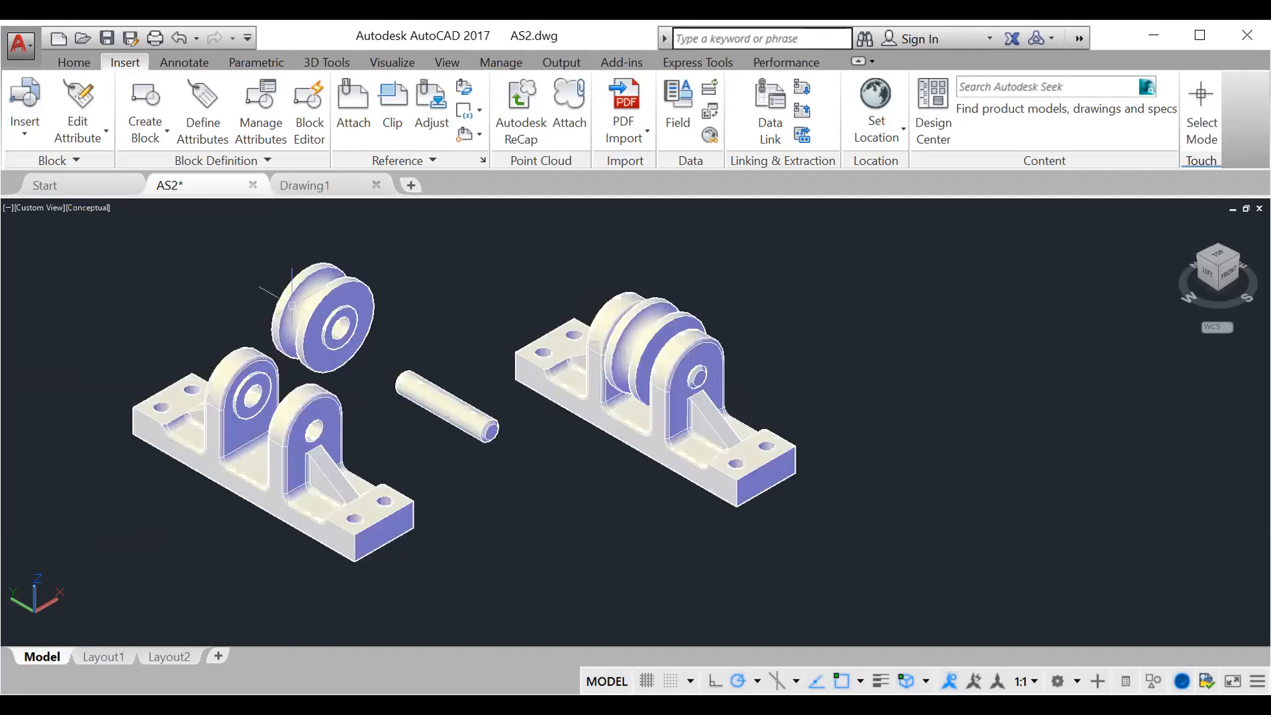
In Drawing1, turn off the grid and load the AS2 drawing file as a block, cancelling its placement.
left_click(322, 186)
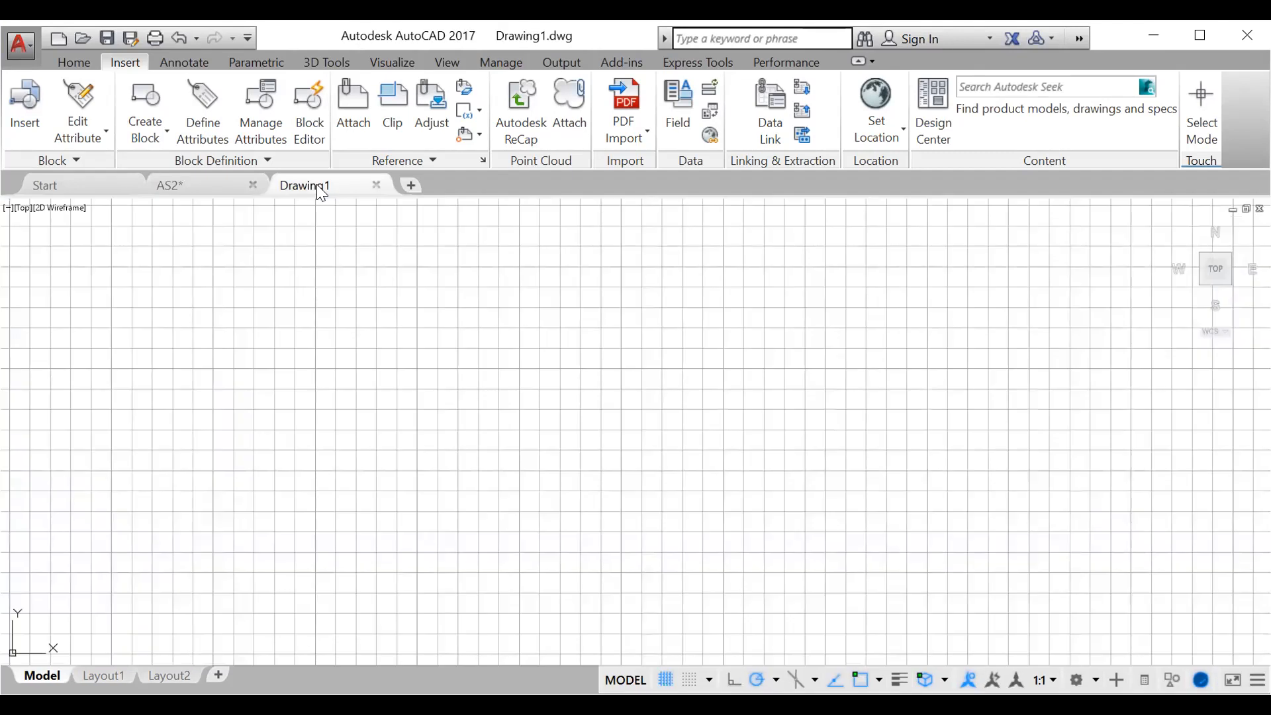
left_click(665, 680)
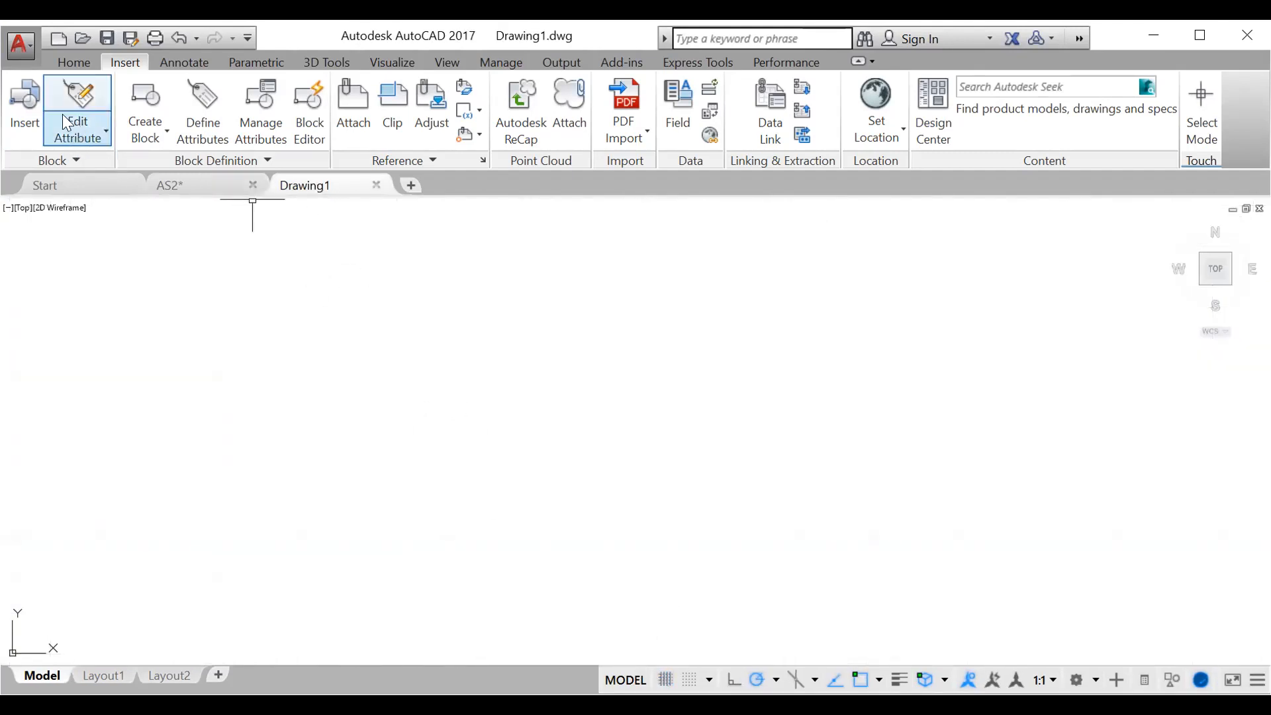
left_click(31, 130)
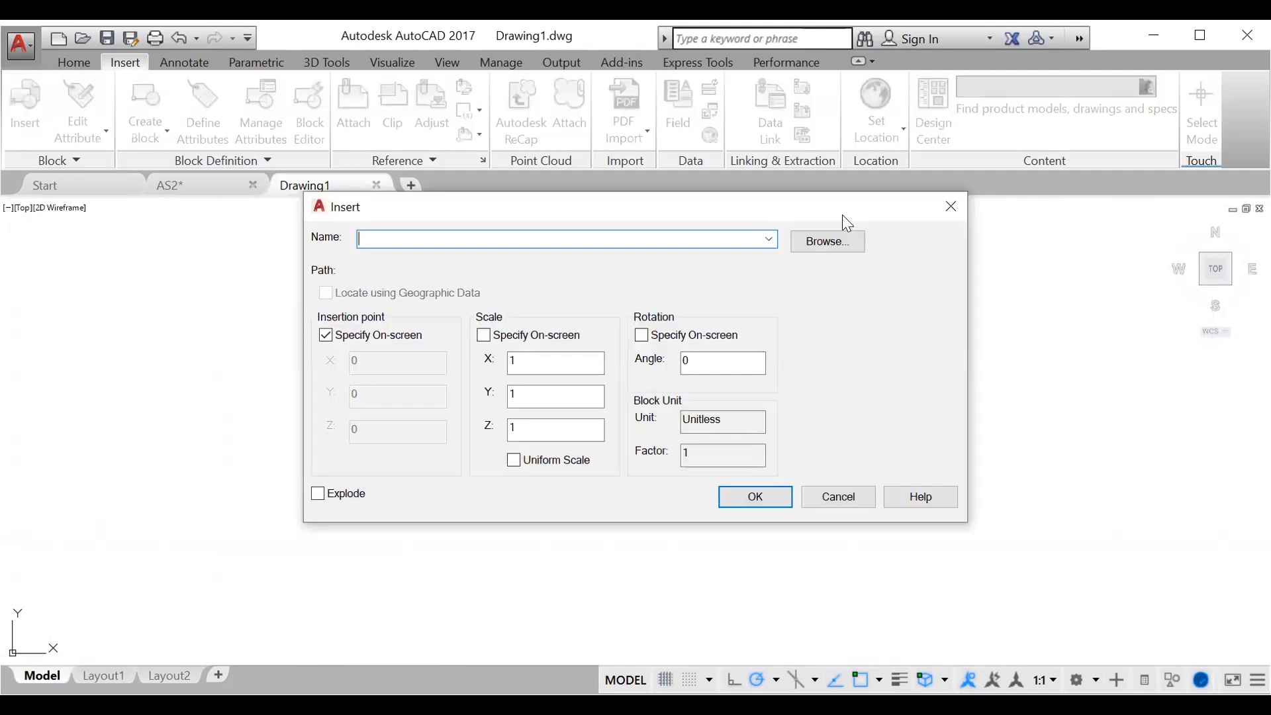
left_click(835, 240)
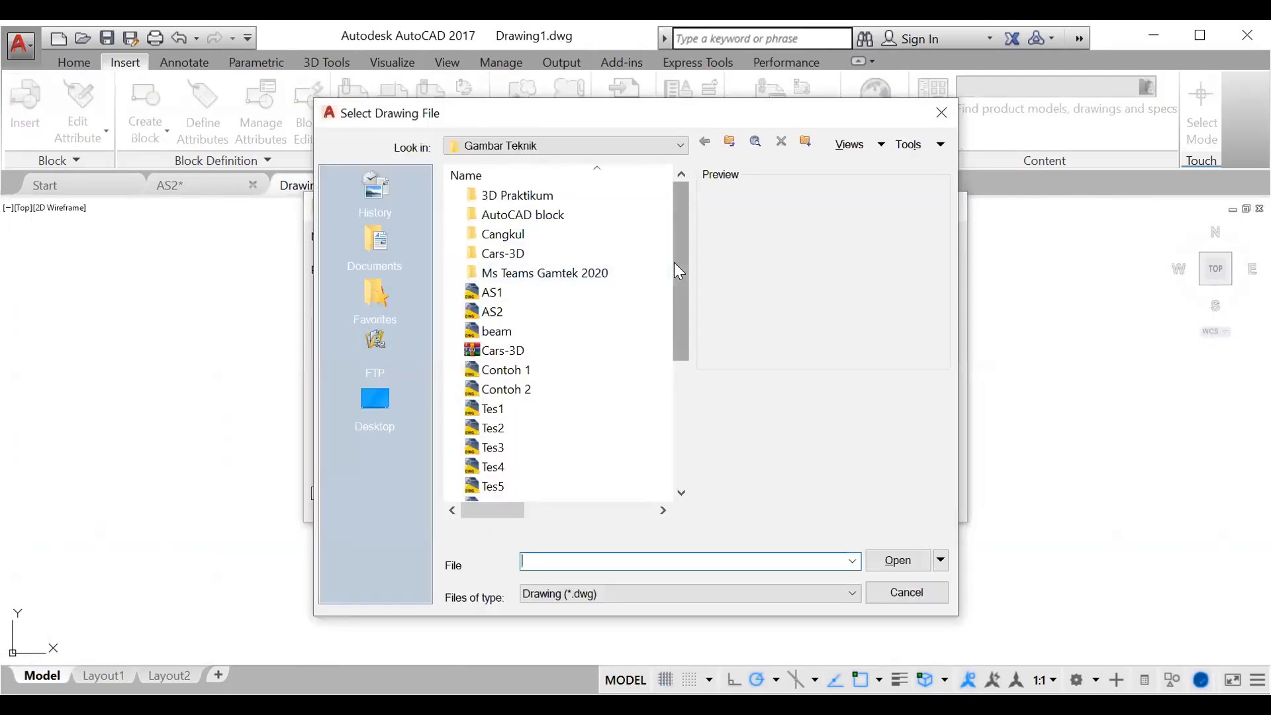
left_click(493, 312)
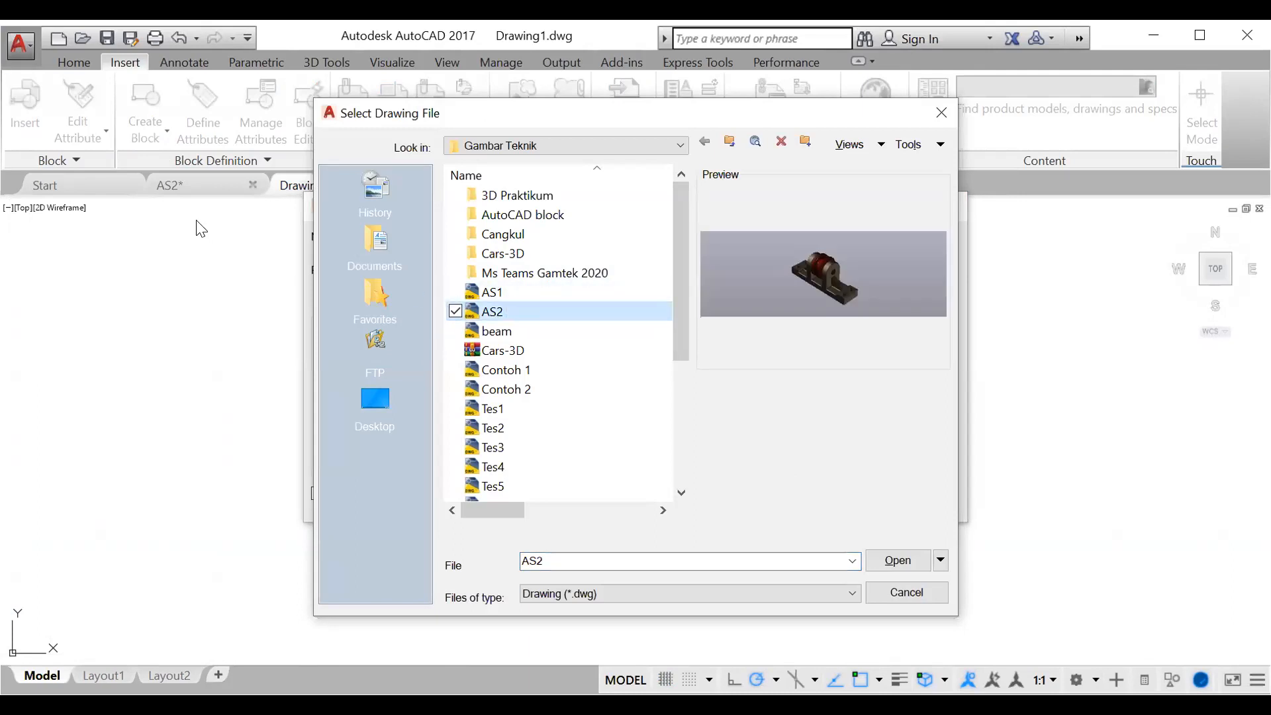
left_click(898, 561)
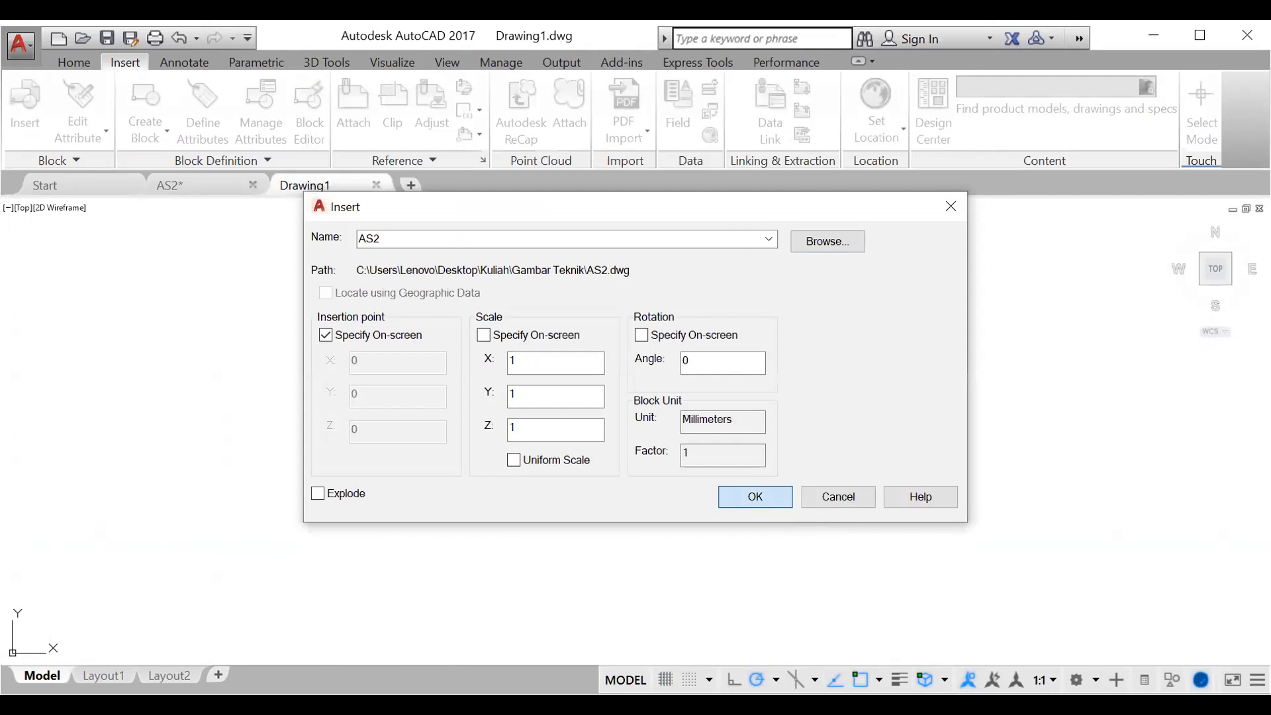
left_click(755, 497)
key("Escape")
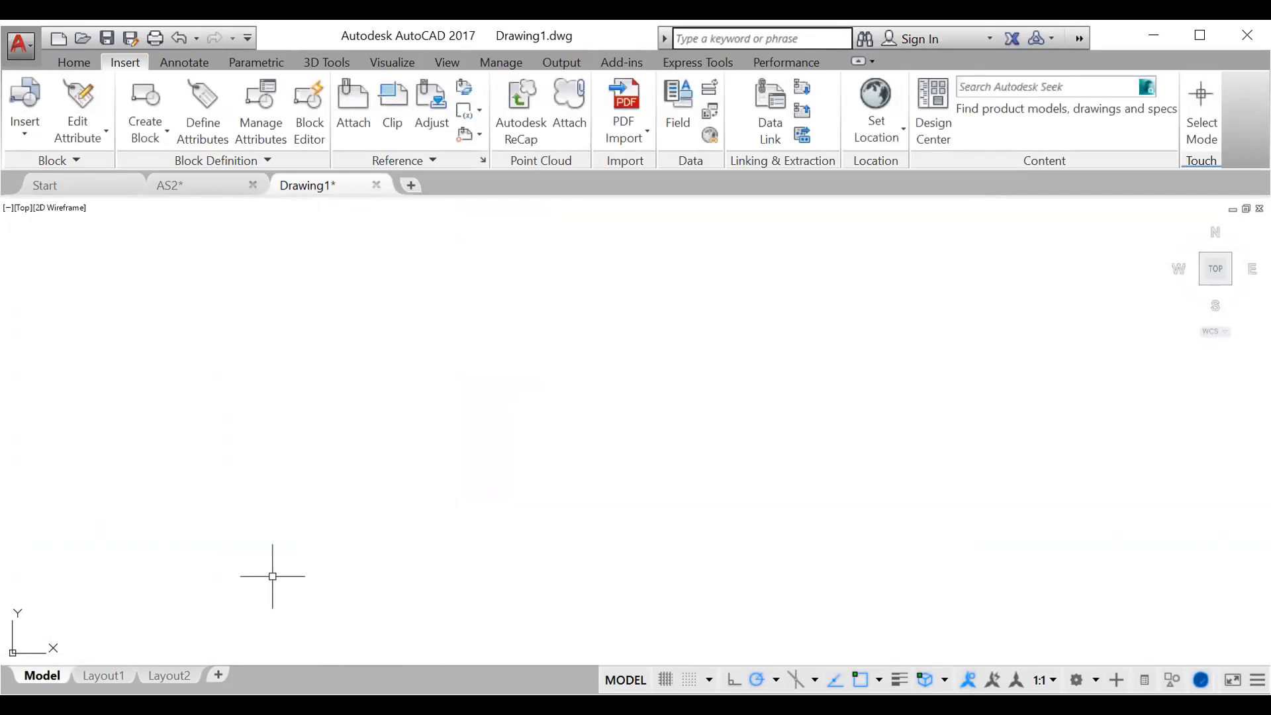
Insert the P1 pulley block into the empty area of Drawing1.
left_click(18, 137)
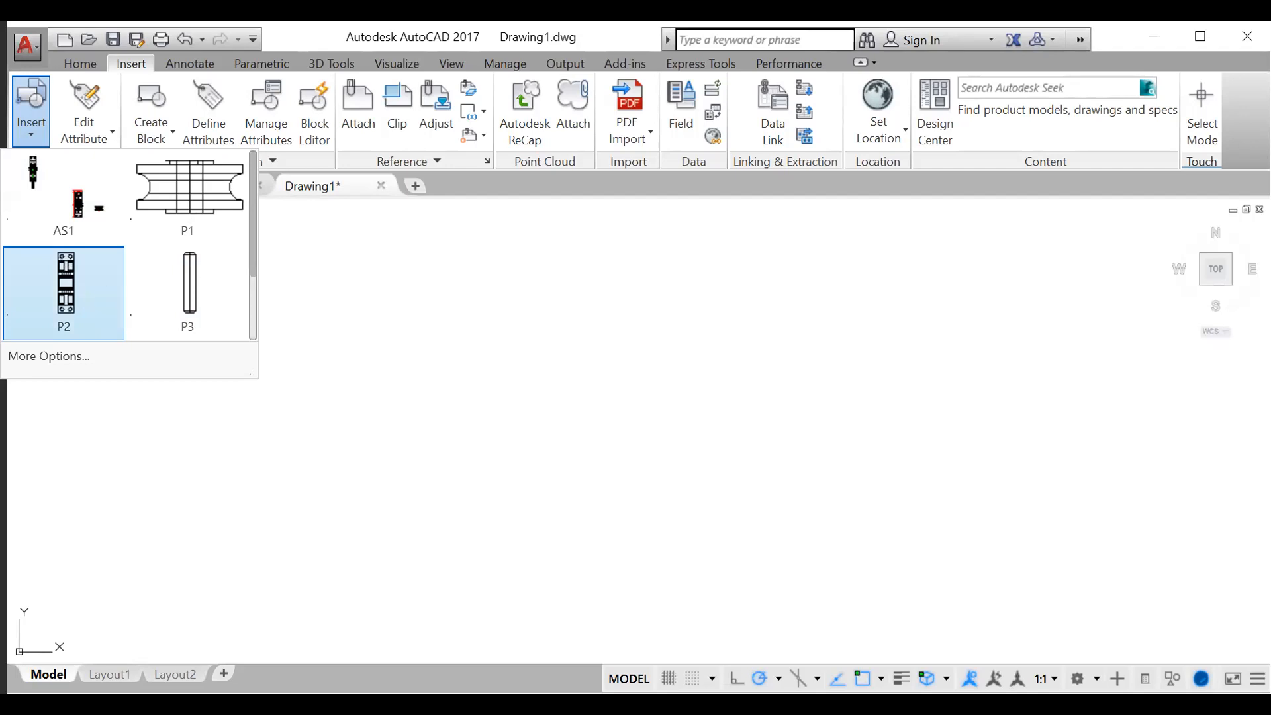
left_click(188, 189)
left_click(357, 368)
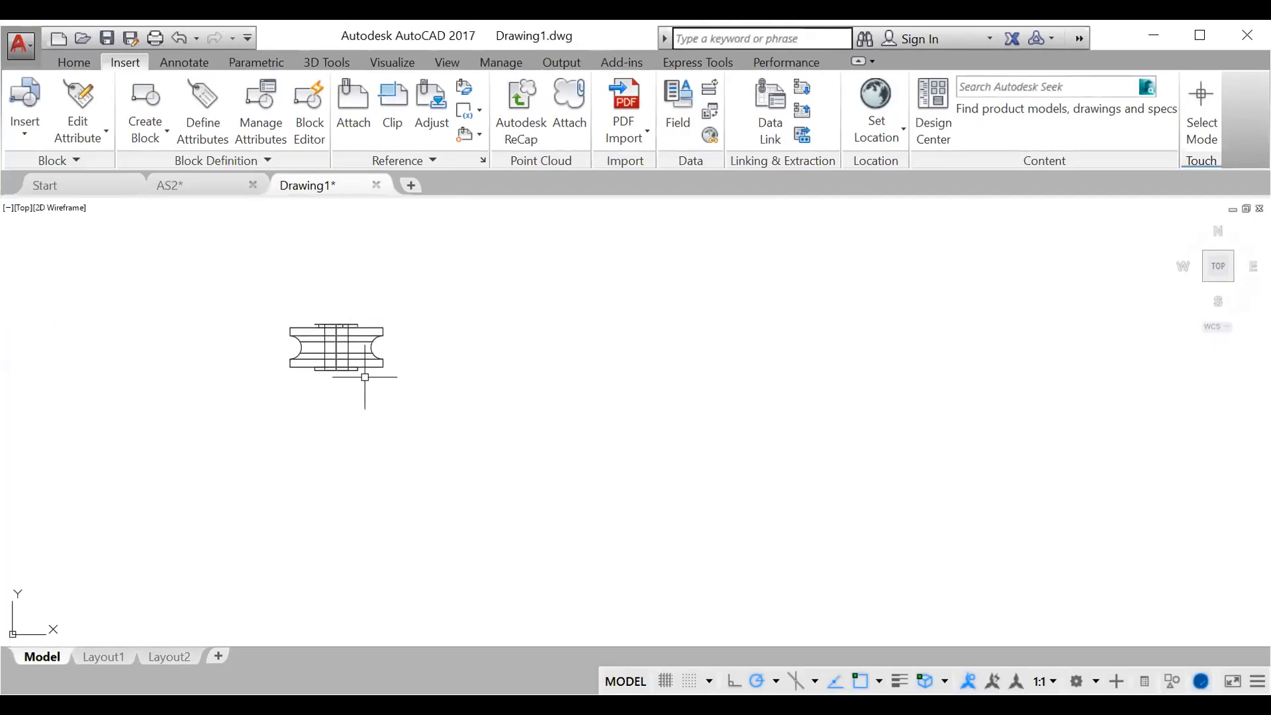
Insert the P2 bracket block and the P3 pin block side by side next to the pulley.
left_click(30, 134)
left_click(66, 285)
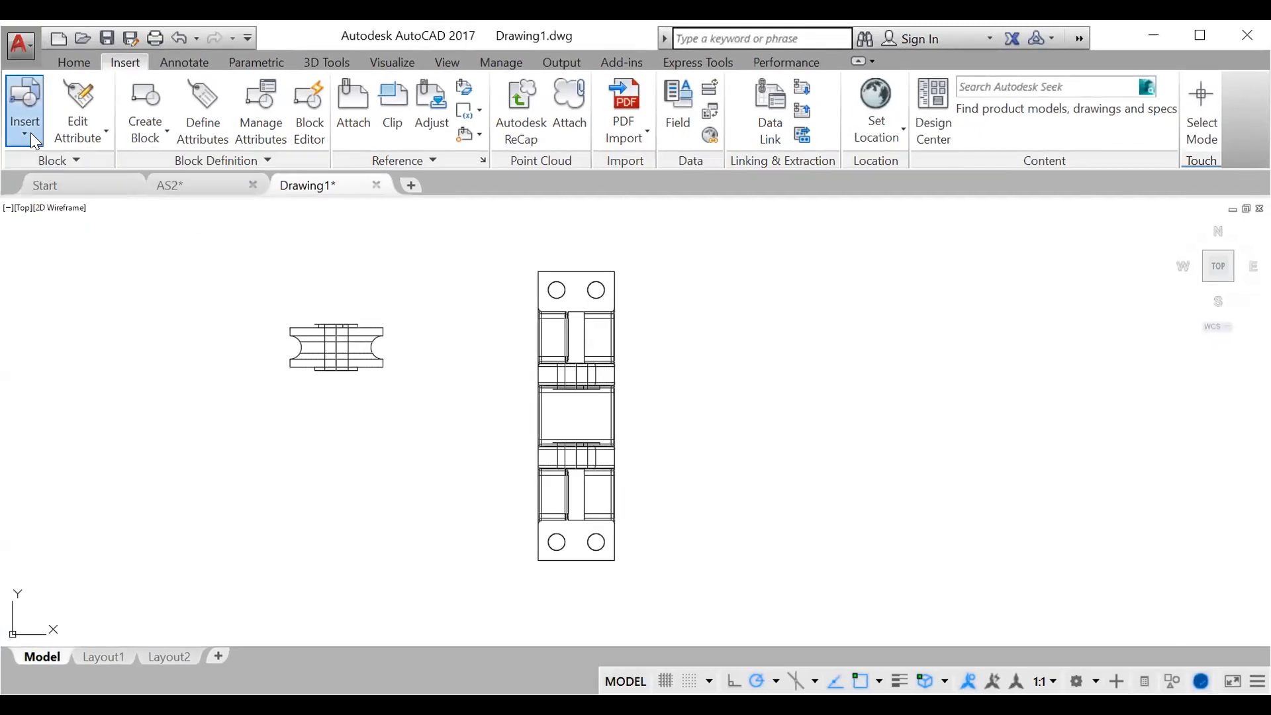
left_click(31, 135)
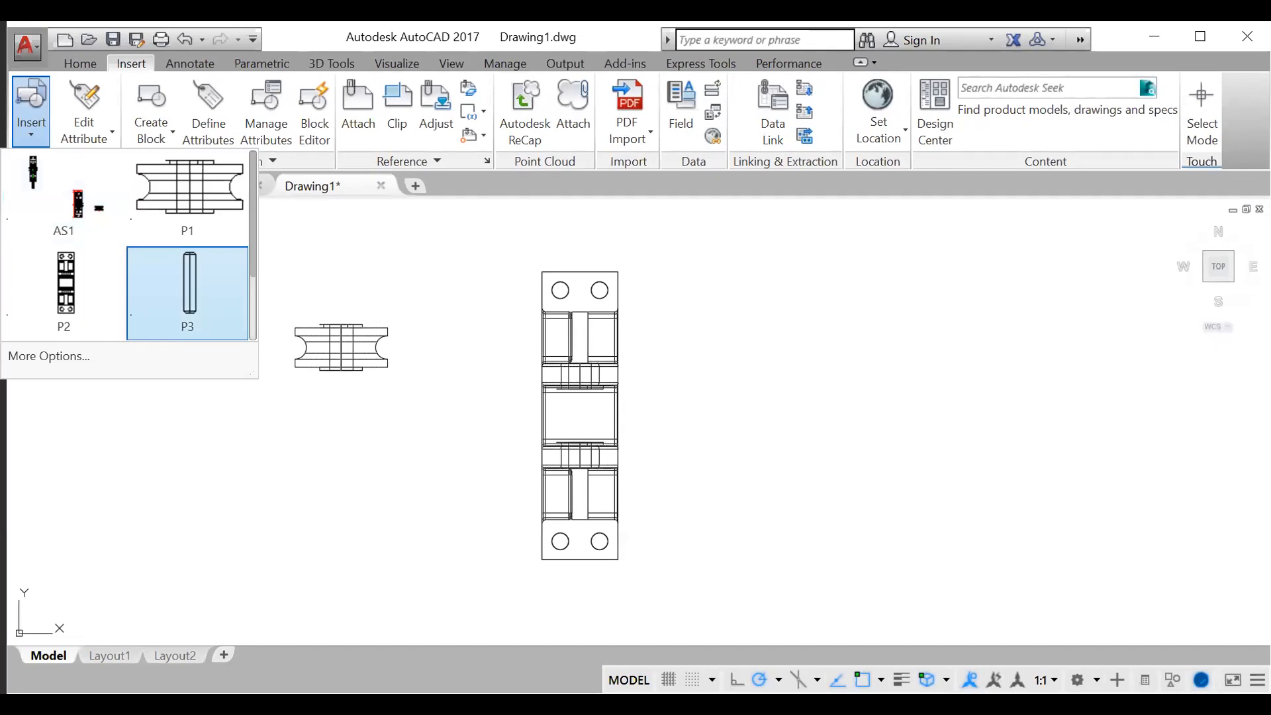
left_click(189, 292)
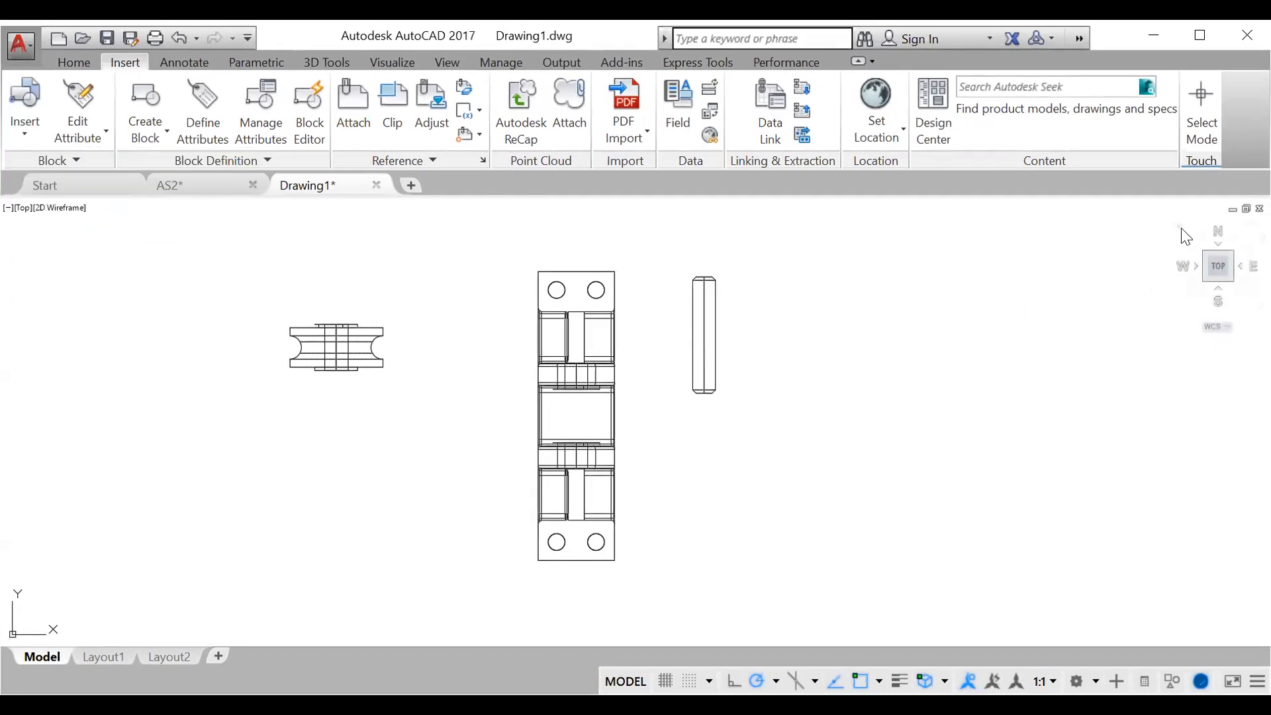
Show the parts in the home isometric view and apply the Conceptual visual style.
left_click(1178, 225)
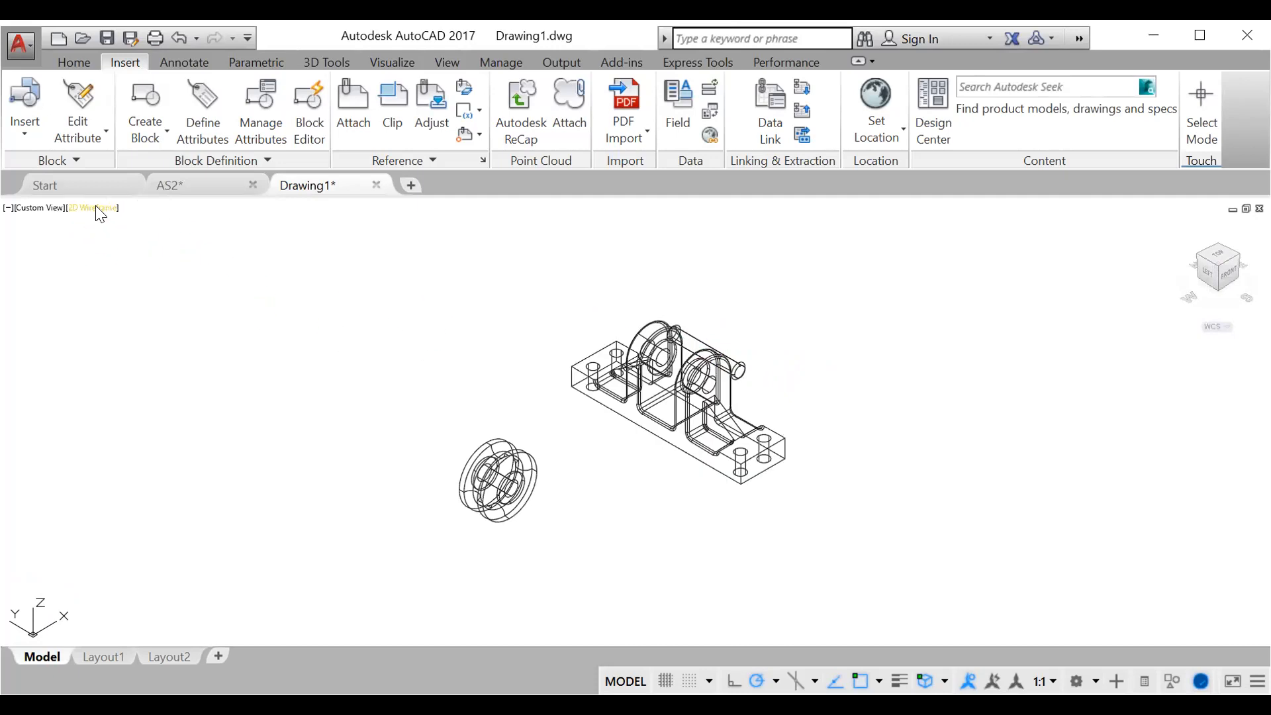
left_click(100, 210)
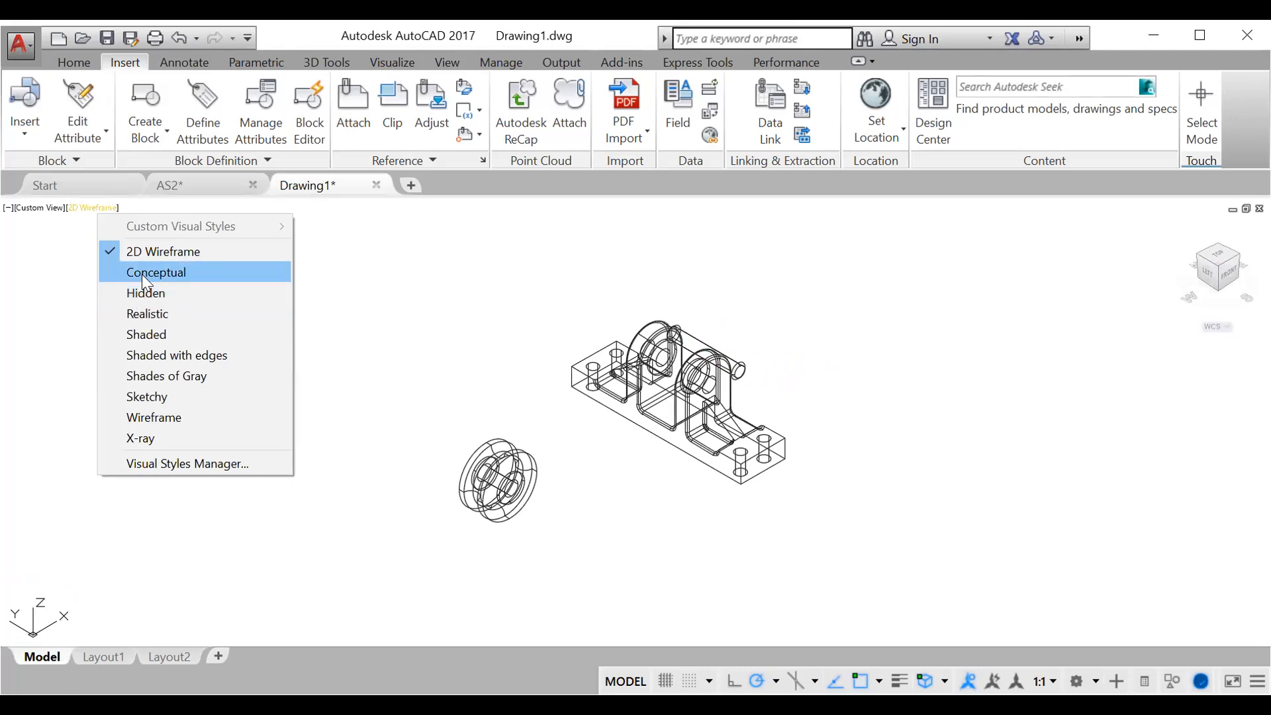
left_click(141, 274)
Move the P3 pin by its 3D center away from the bracket into the empty space beside it.
middle_click_drag(792, 358, 761, 382)
left_click(675, 363)
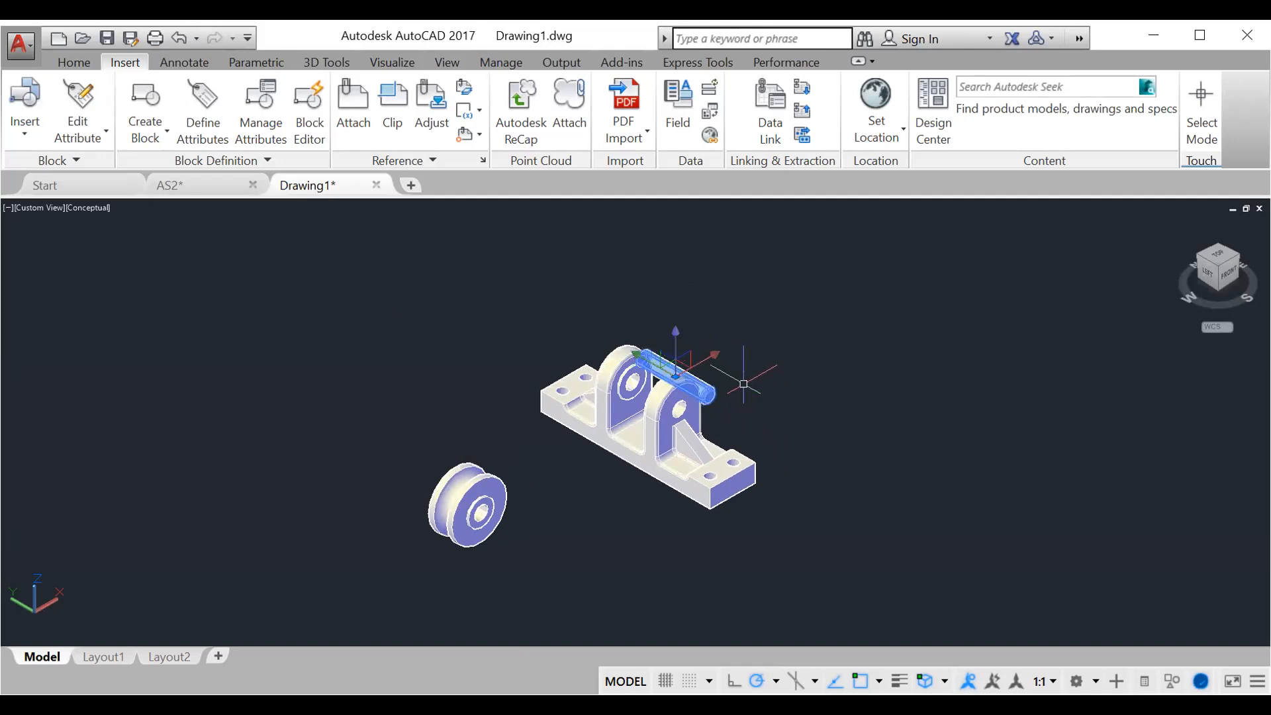
type("mov")
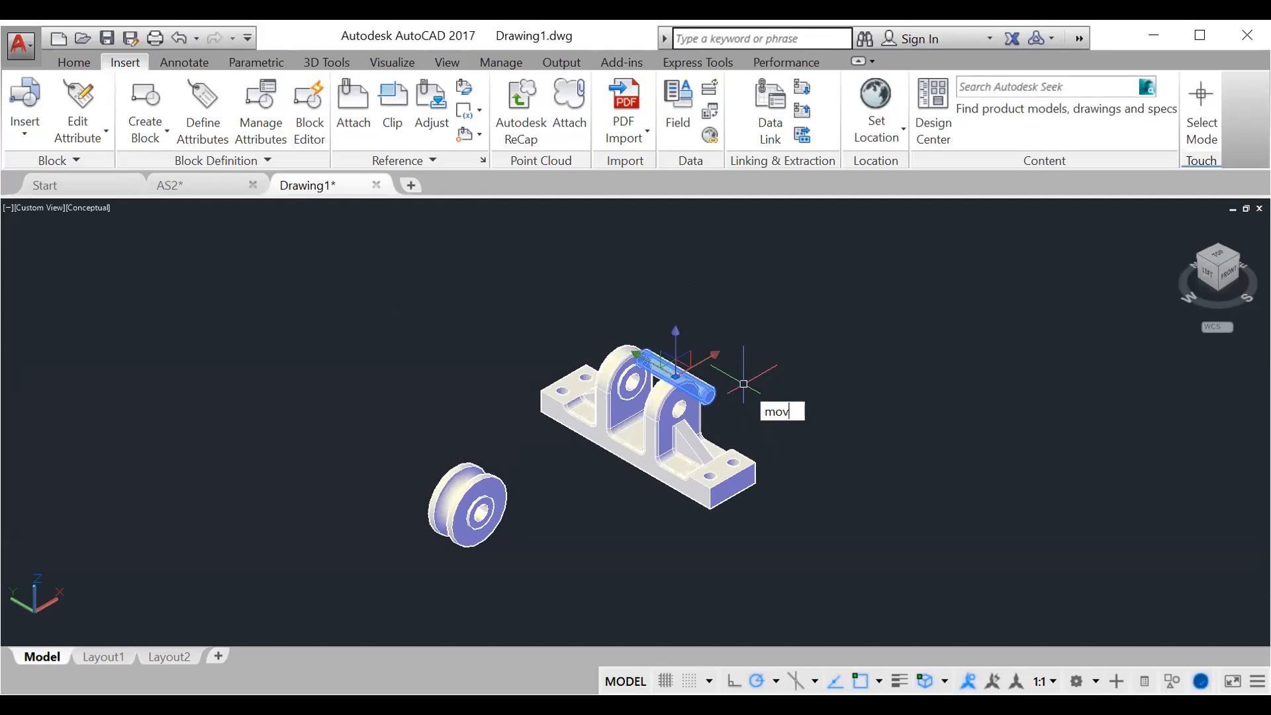
key("Return")
scroll(673, 380, "up", 4)
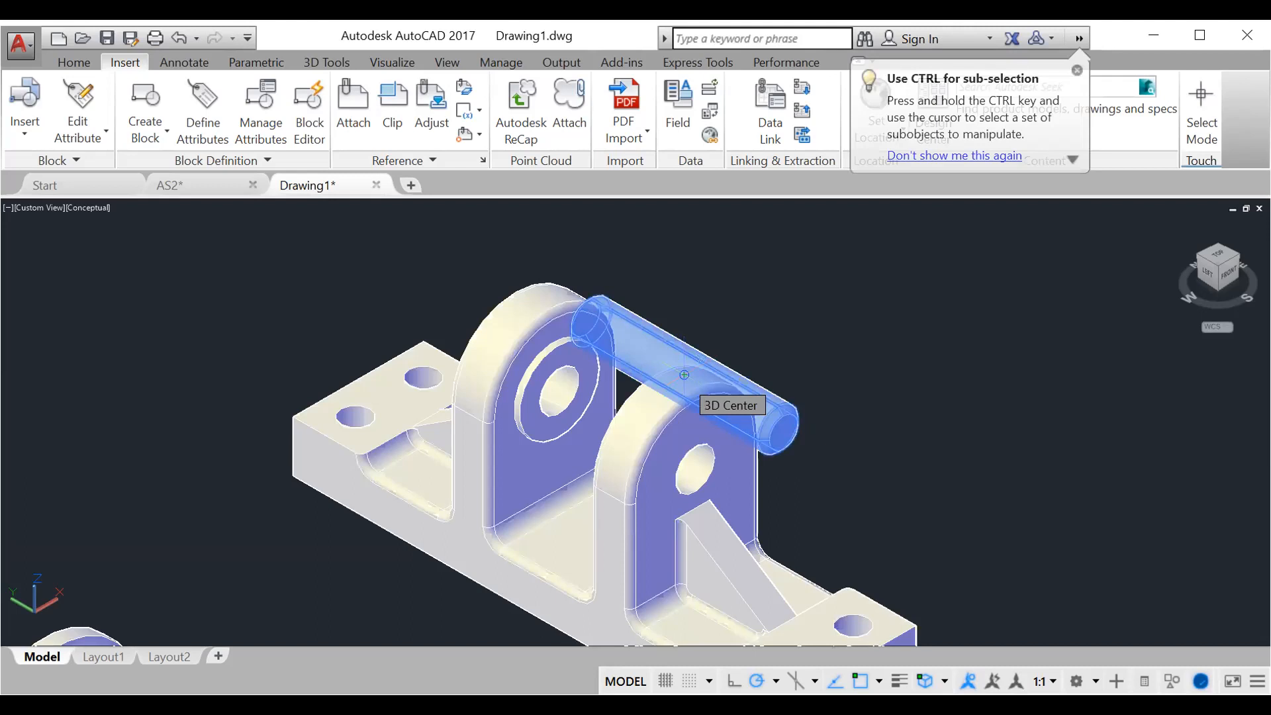
left_click(685, 375)
left_click(980, 291)
scroll(897, 420, "down", 5)
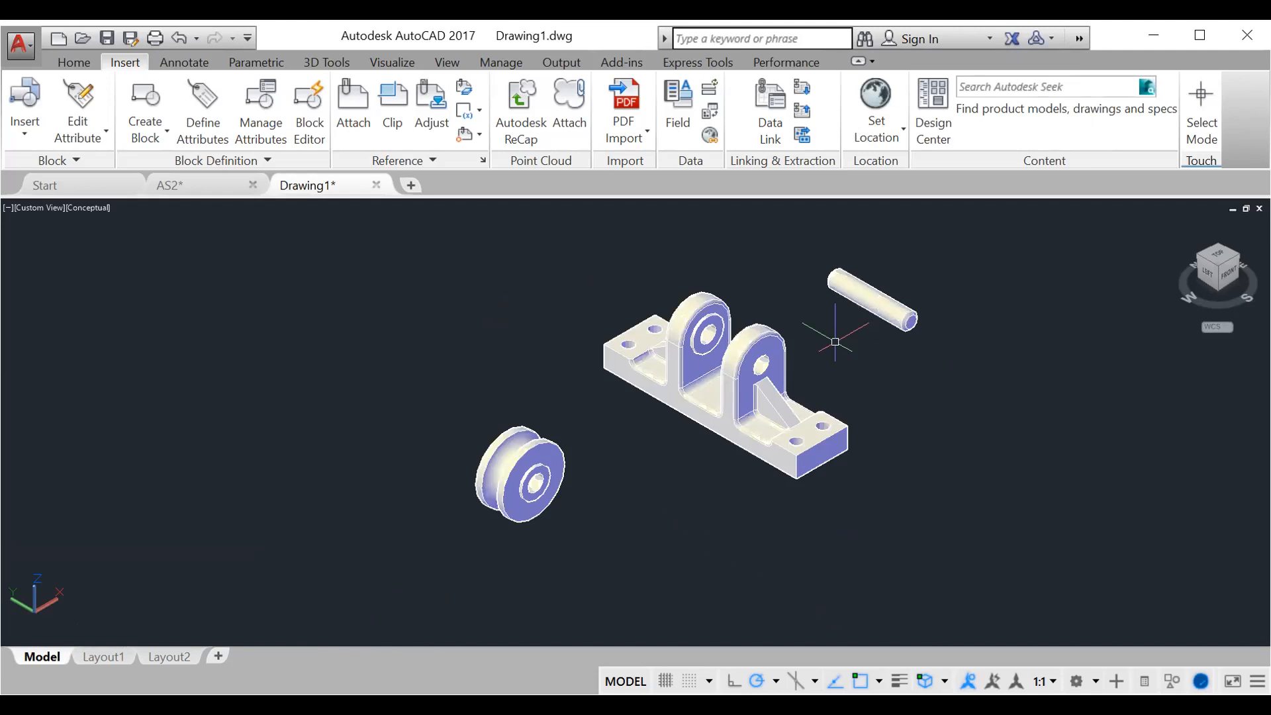
Try to move the P2 bracket a short distance, using the 3D center of its middle floor as base point.
middle_click_drag(836, 343, 807, 430, "shift")
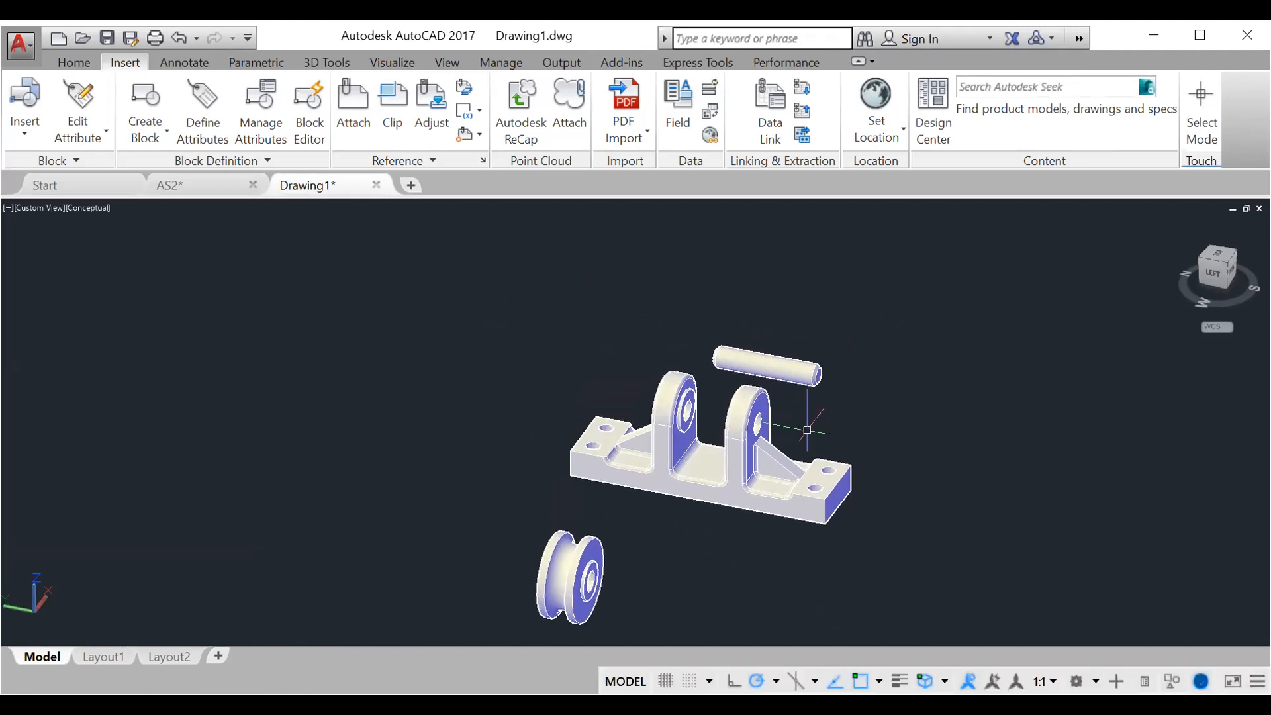
scroll(828, 427, "up", 2)
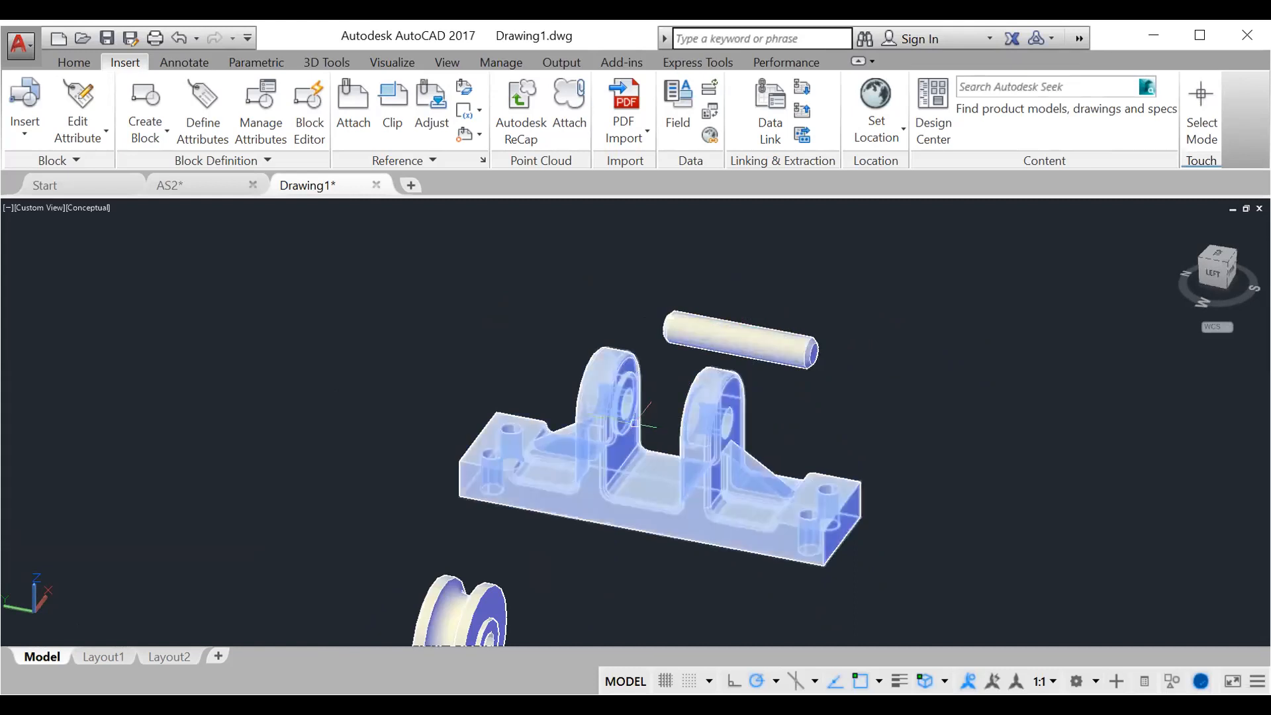
left_click(662, 441)
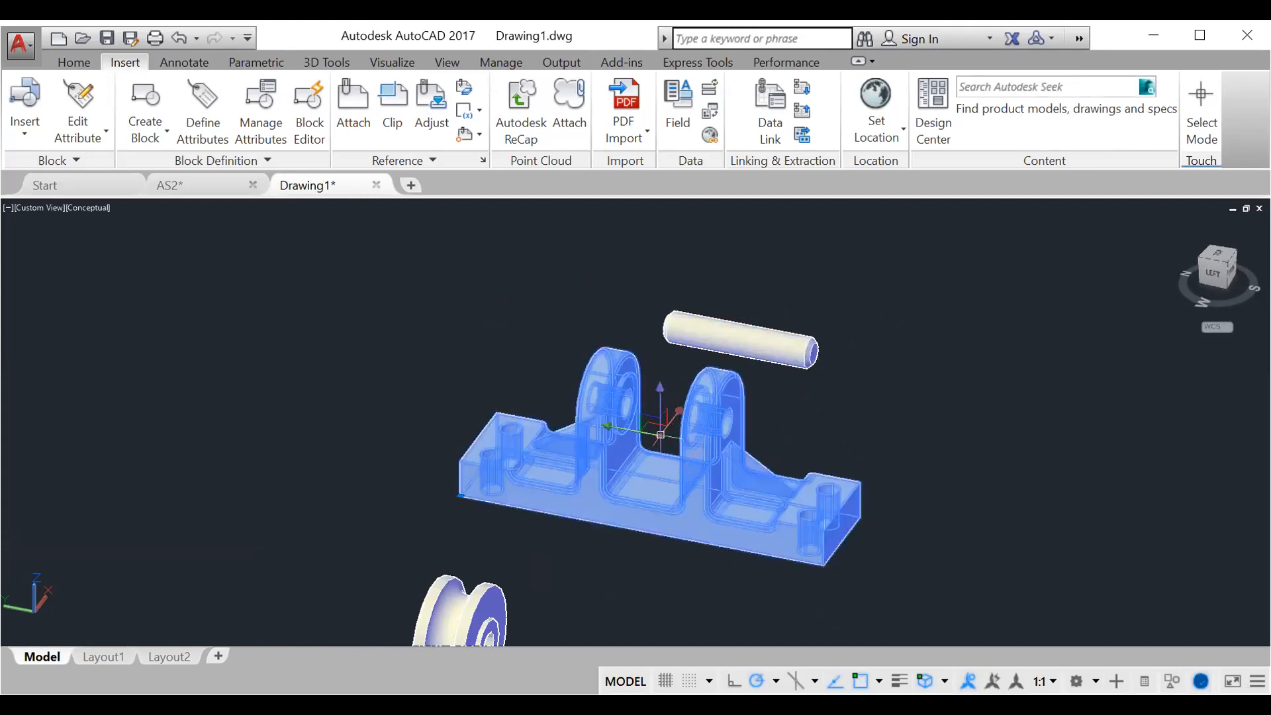
scroll(666, 468, "up", 2)
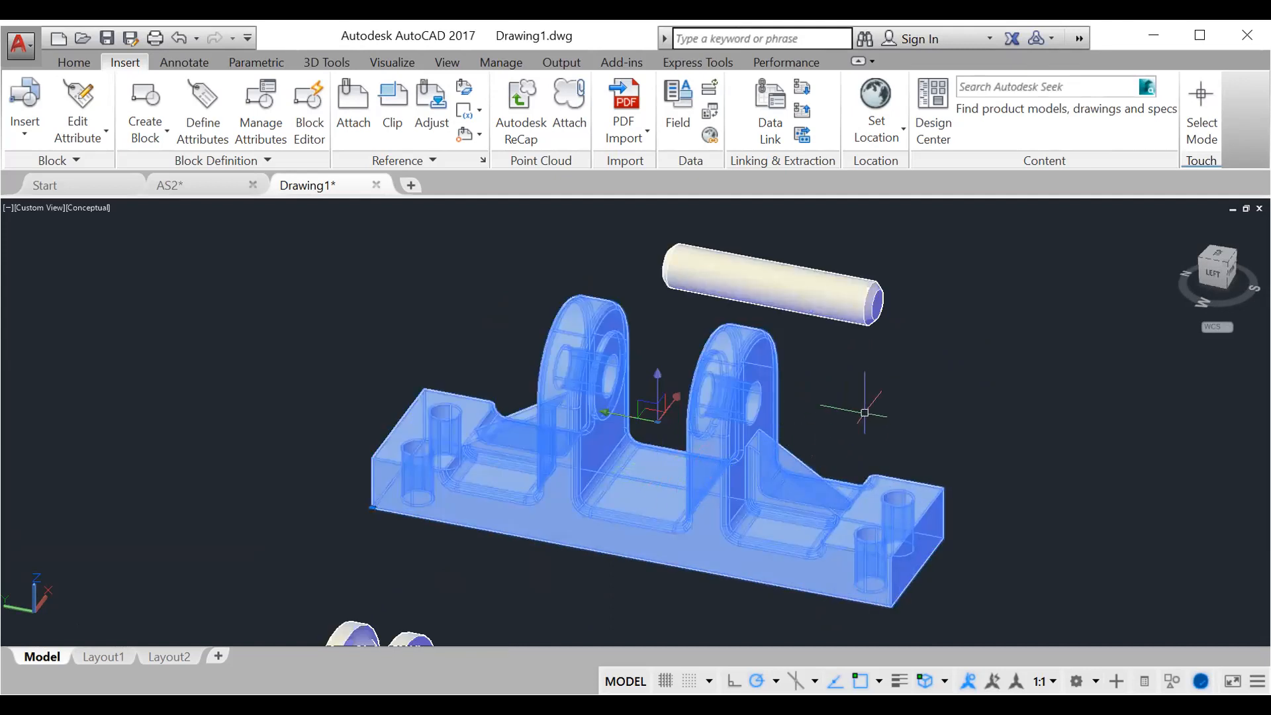
type("mov")
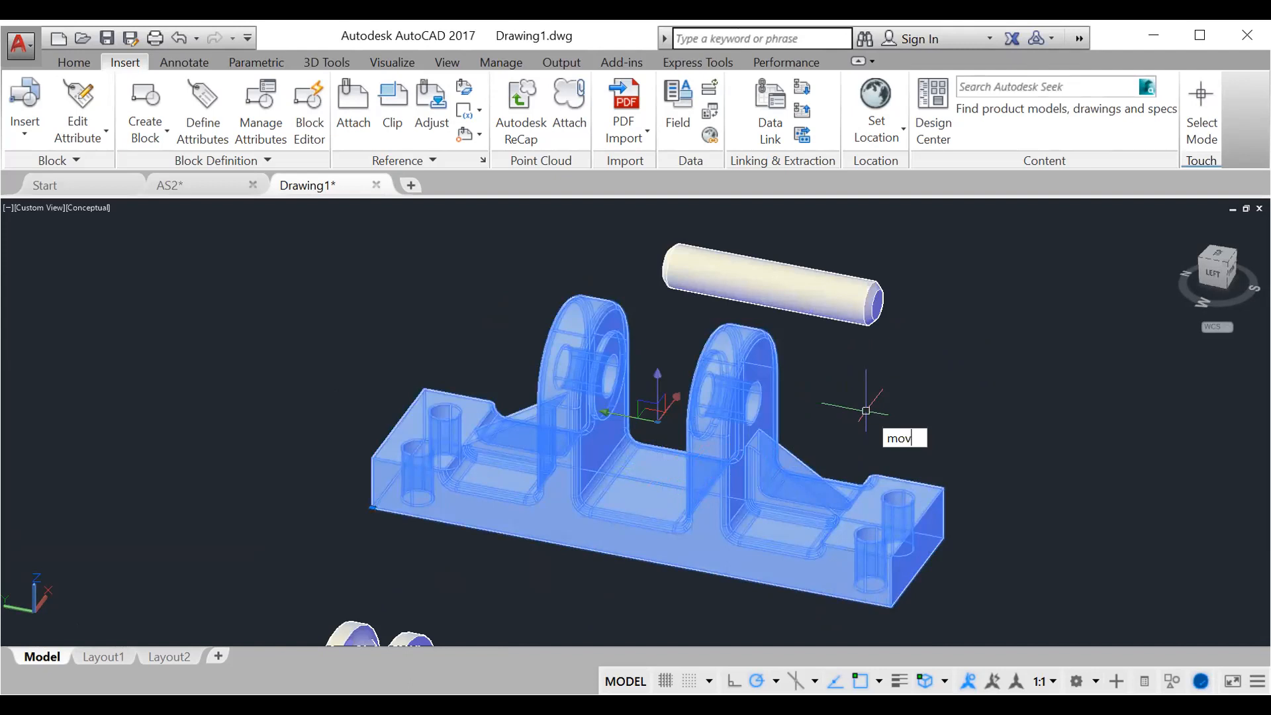
key("Return")
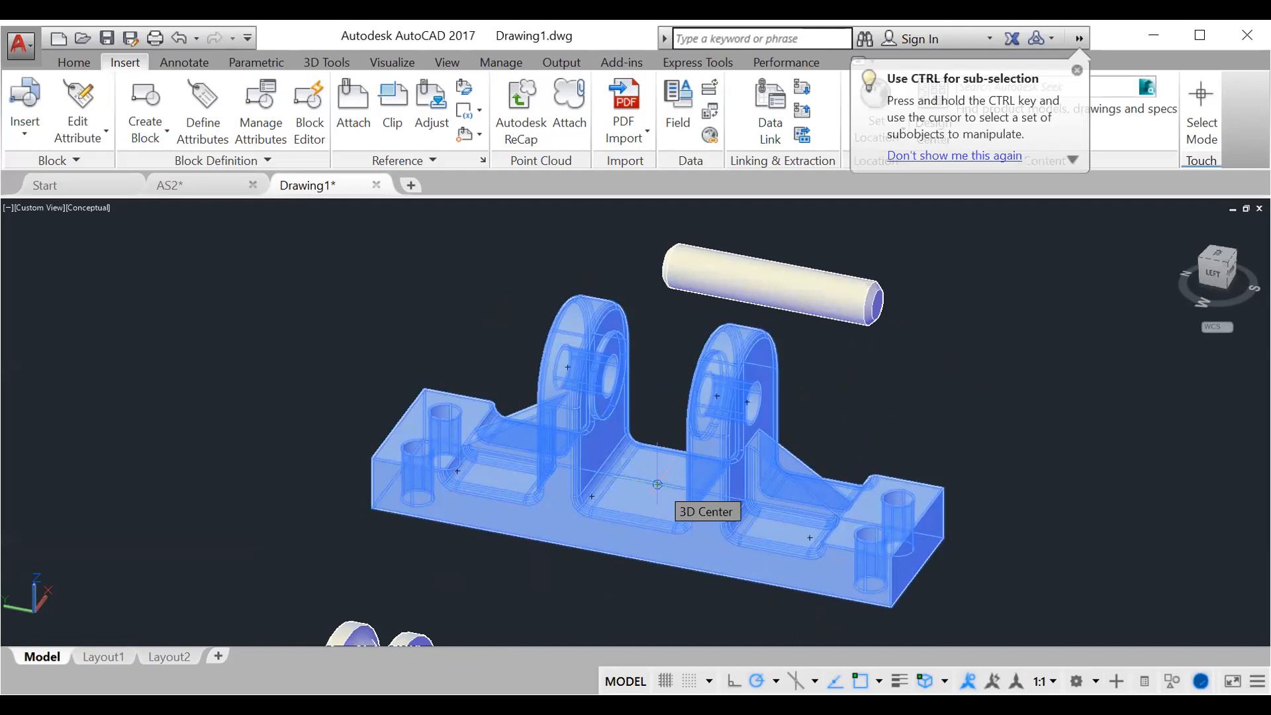
left_click(657, 484)
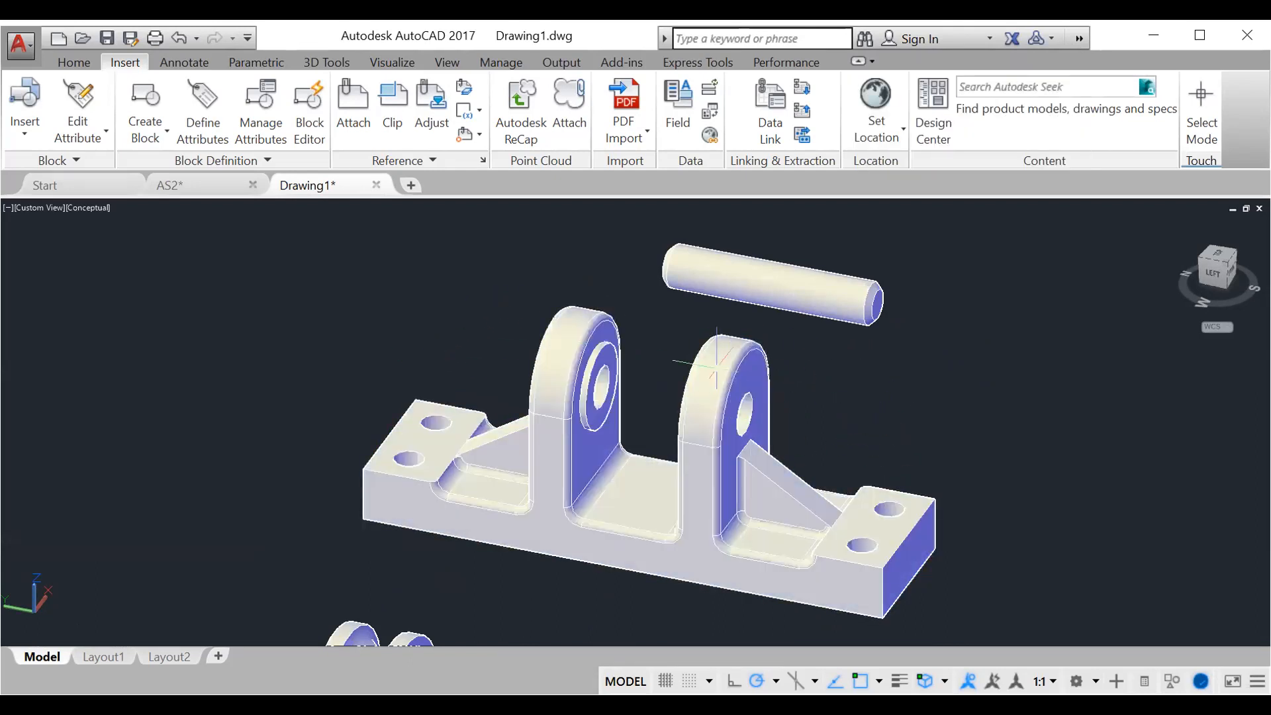
Explode the P2 bracket block, select the exploded bracket to inspect it, and clear the selection.
left_click(749, 376)
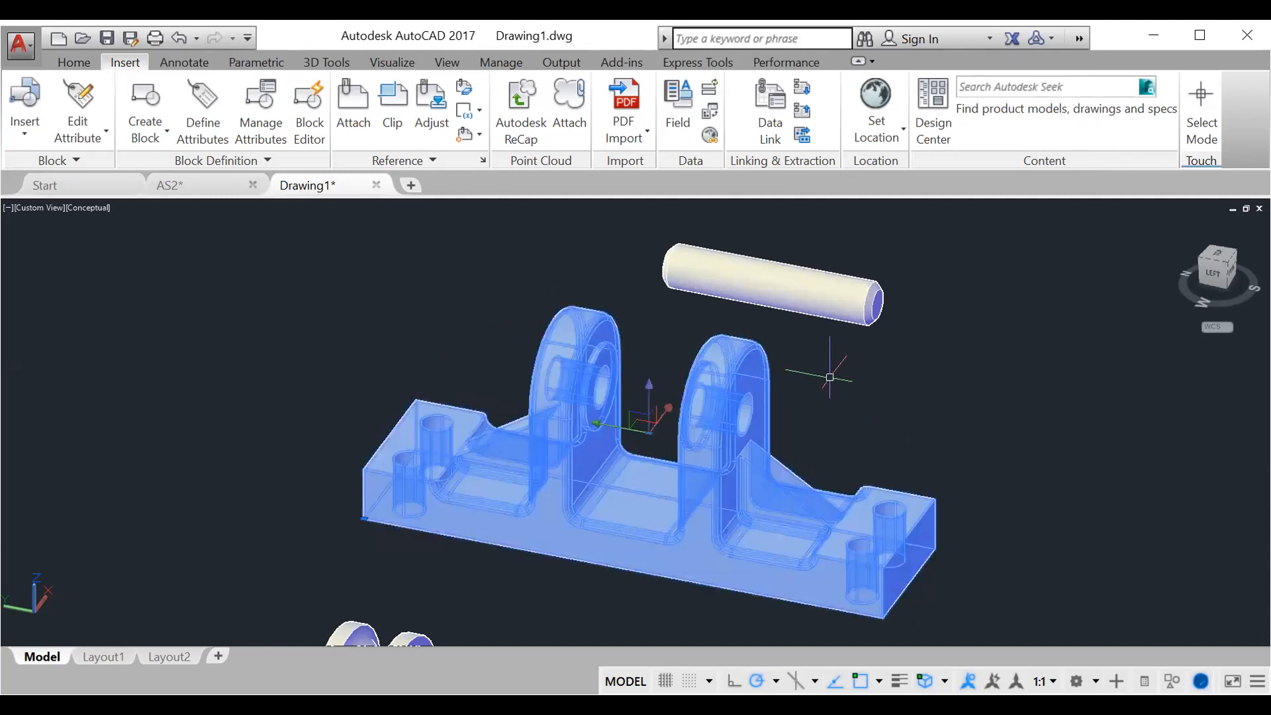
left_click(73, 62)
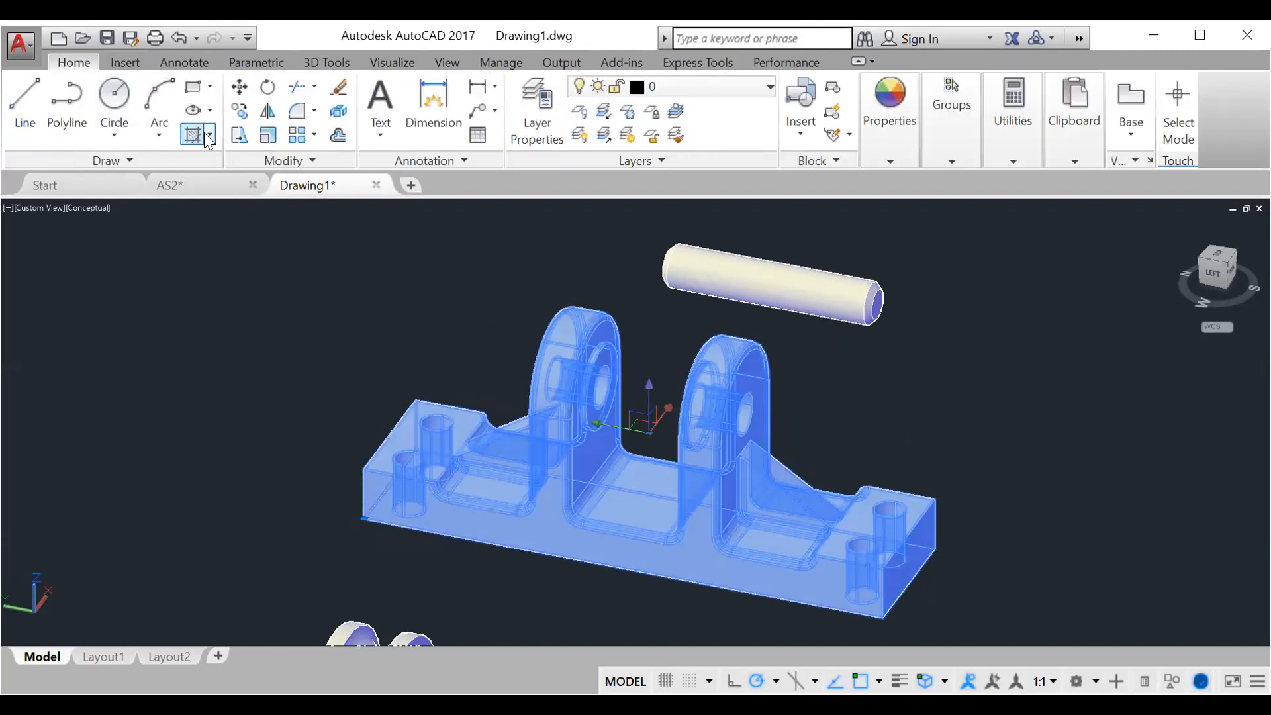
left_click(337, 108)
left_click(725, 399)
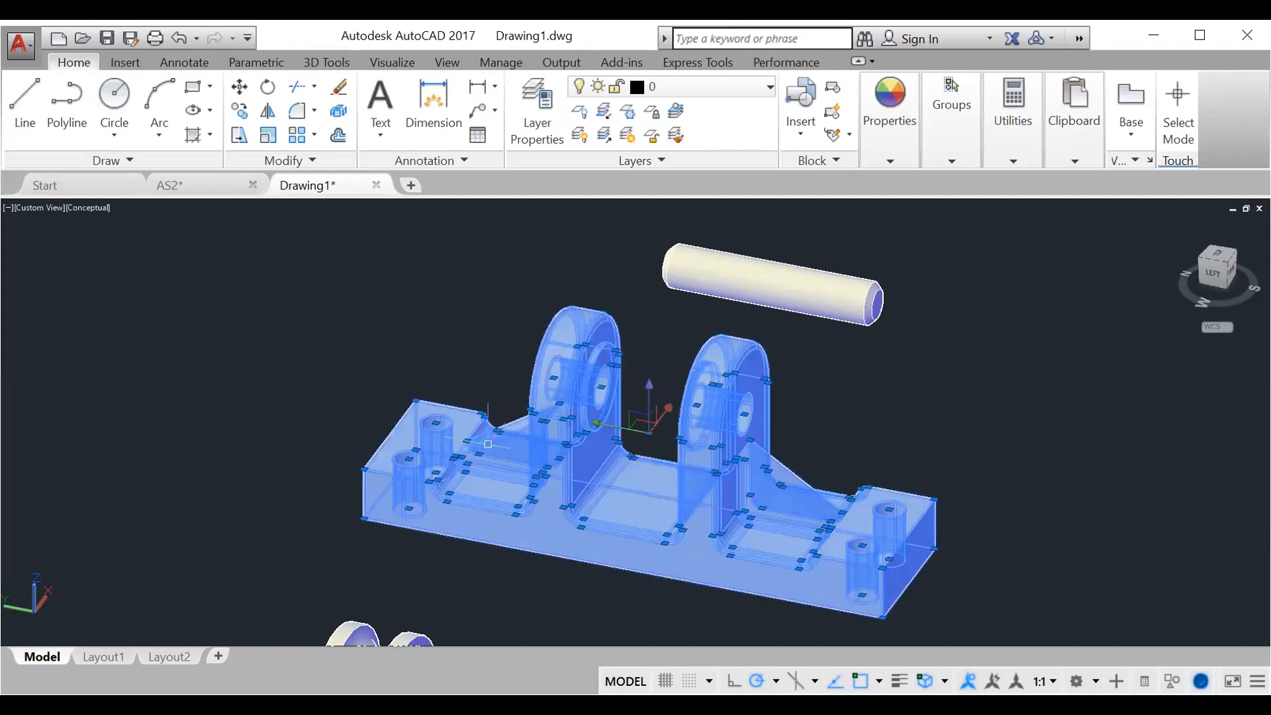
key("Escape")
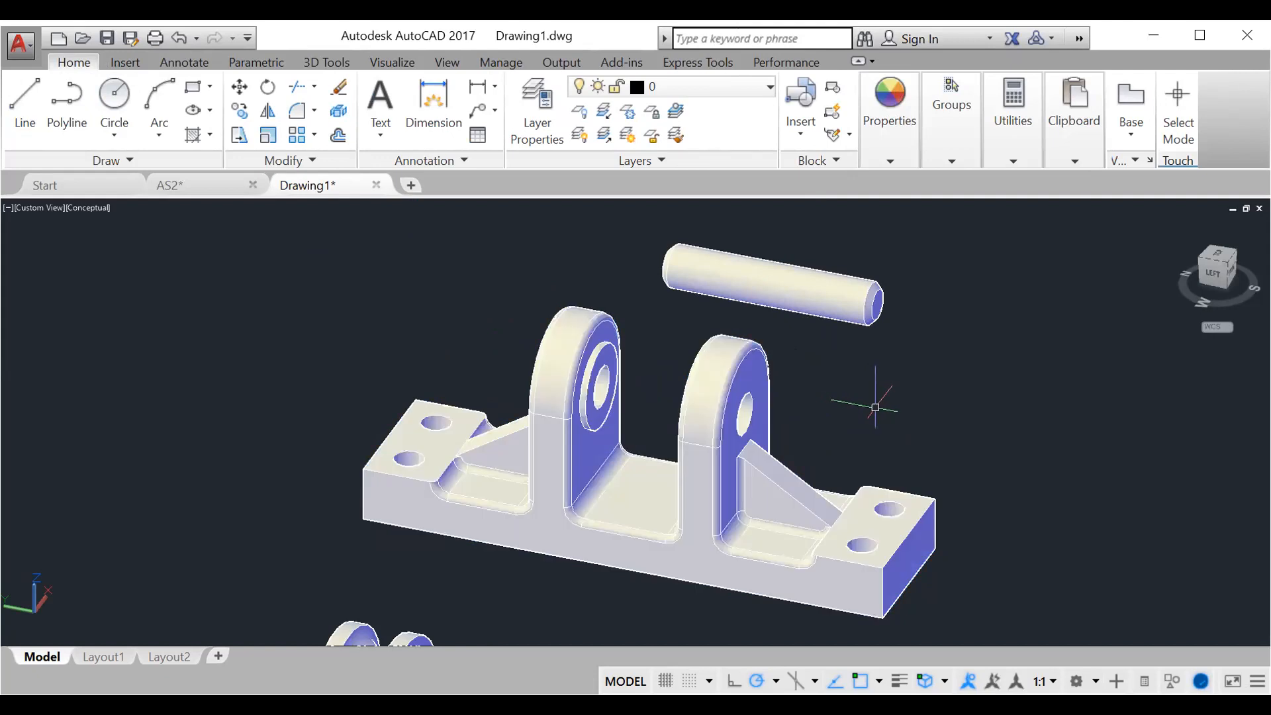
Undo the explosion and the last move of the P2 bracket, leaving no parts selected.
key("ctrl+z")
key("ctrl+z")
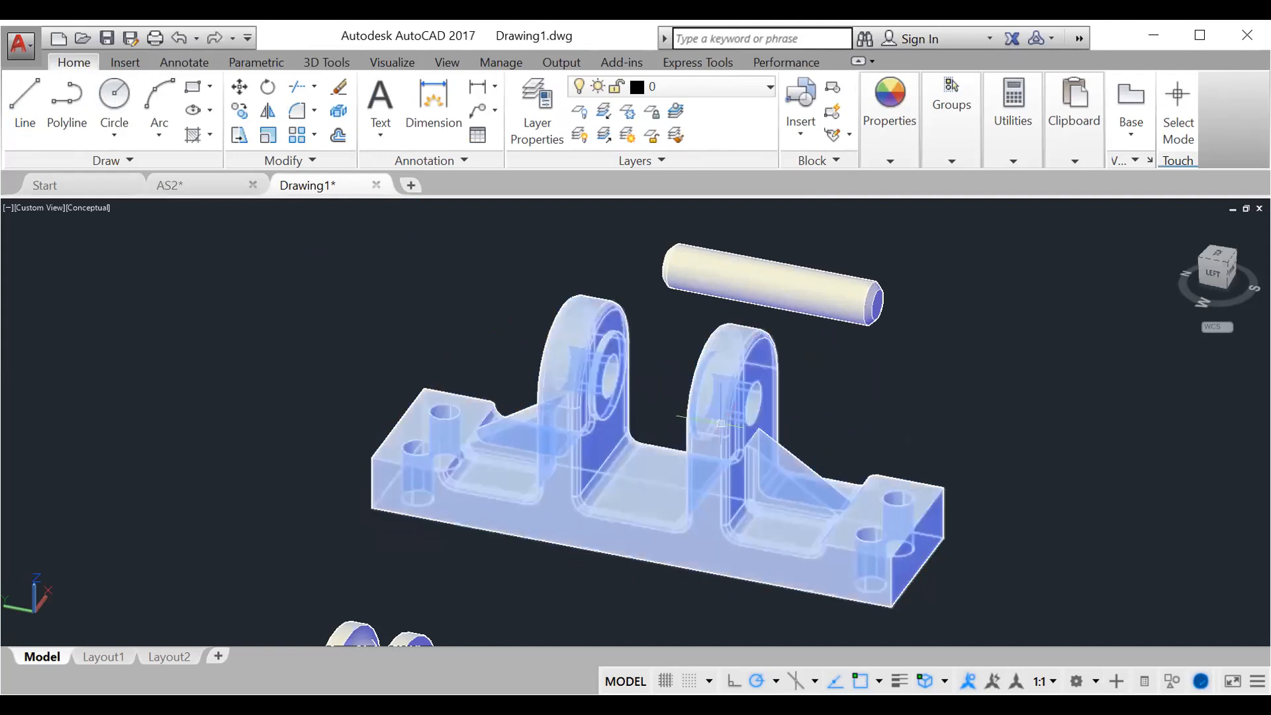
left_click(761, 424)
key("Escape")
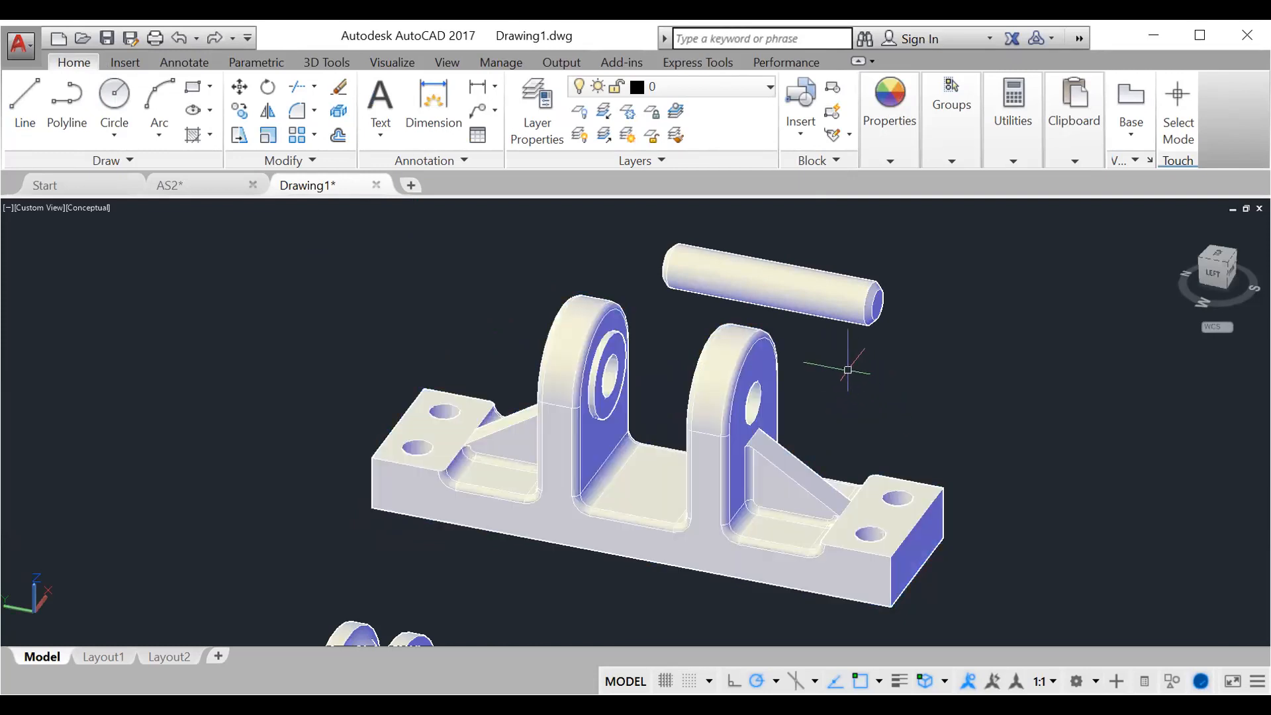
left_click(788, 285)
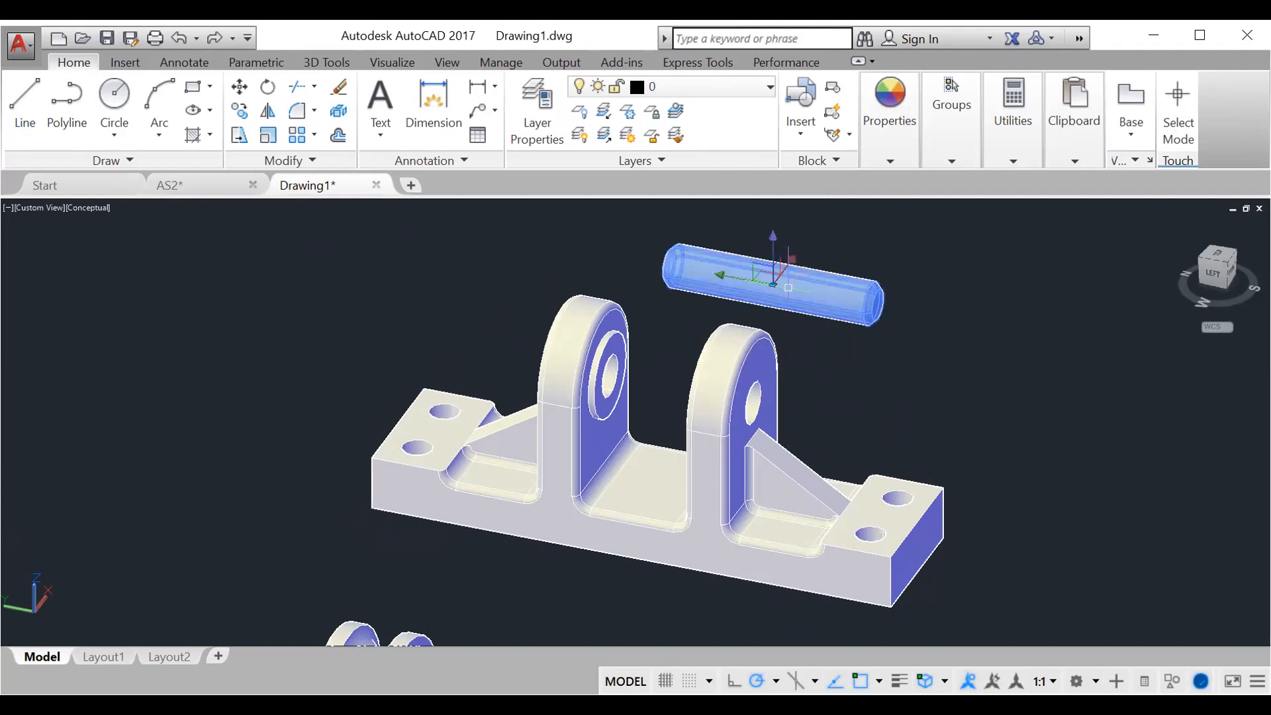
left_click(761, 426)
key("Escape")
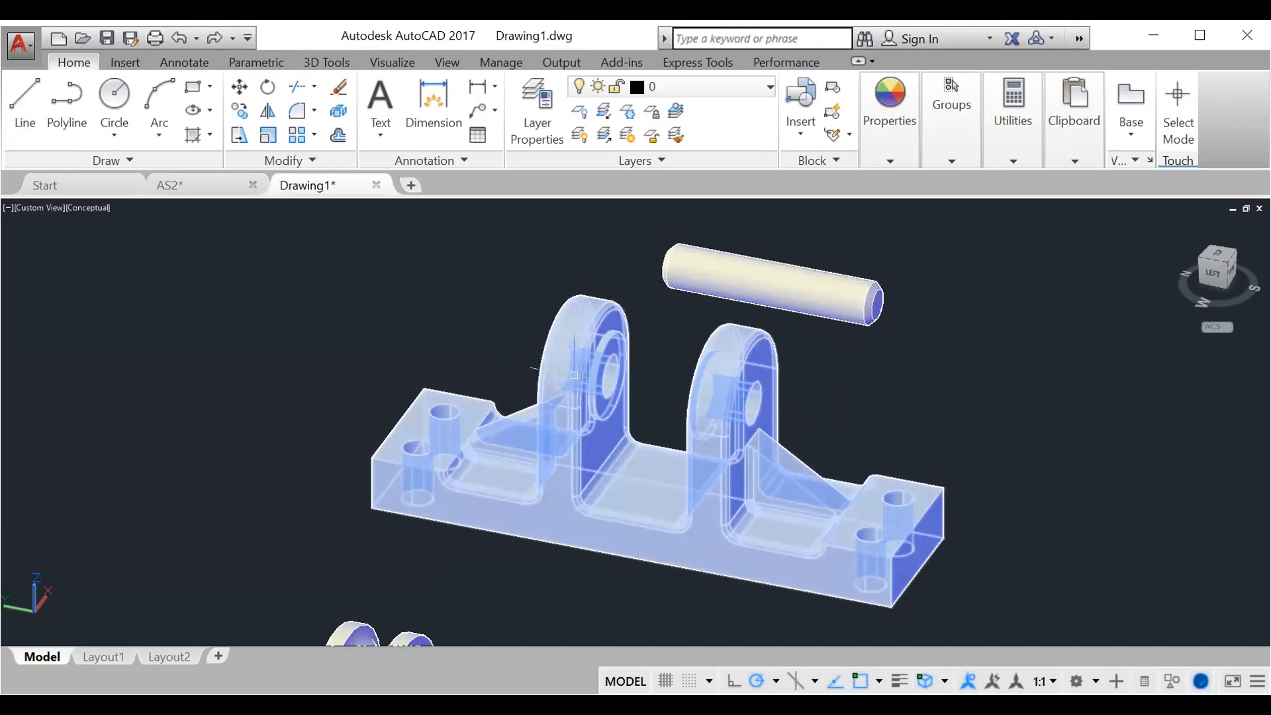
Try to move the P3 pin from its 3D center to the center of the bracket's nearer upright hole, and undo the move.
left_click(788, 289)
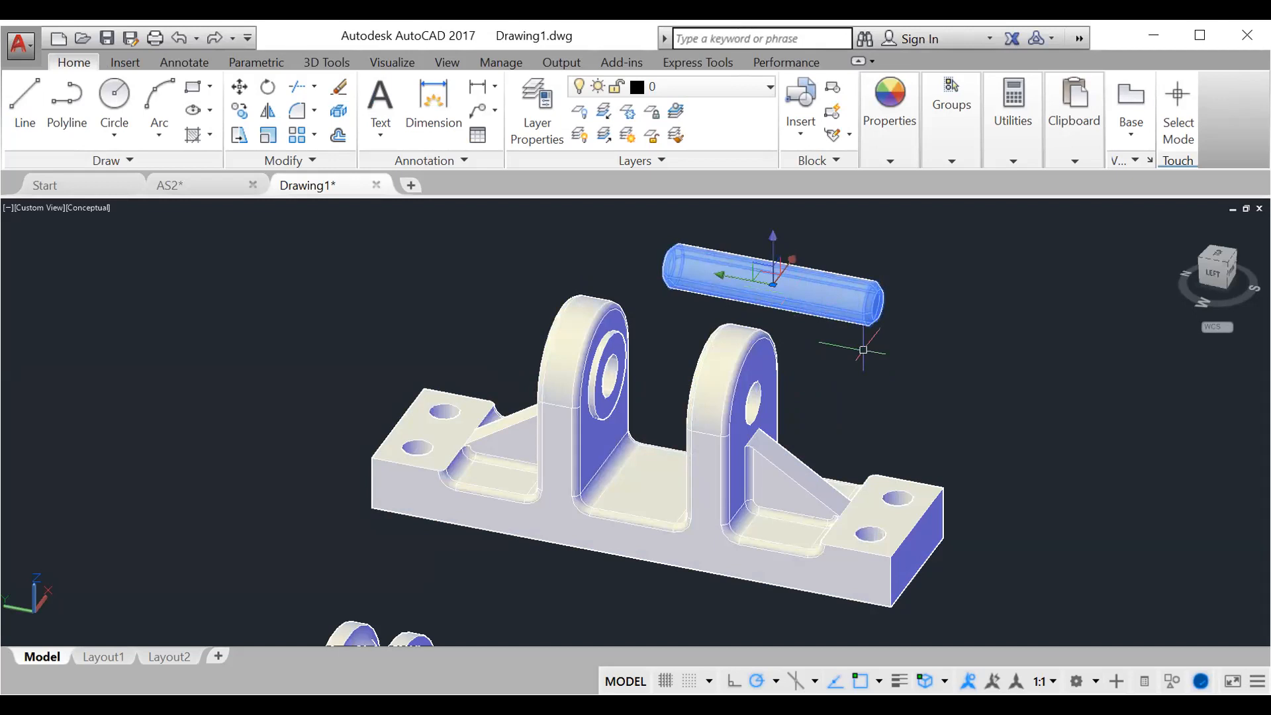
type("MOv")
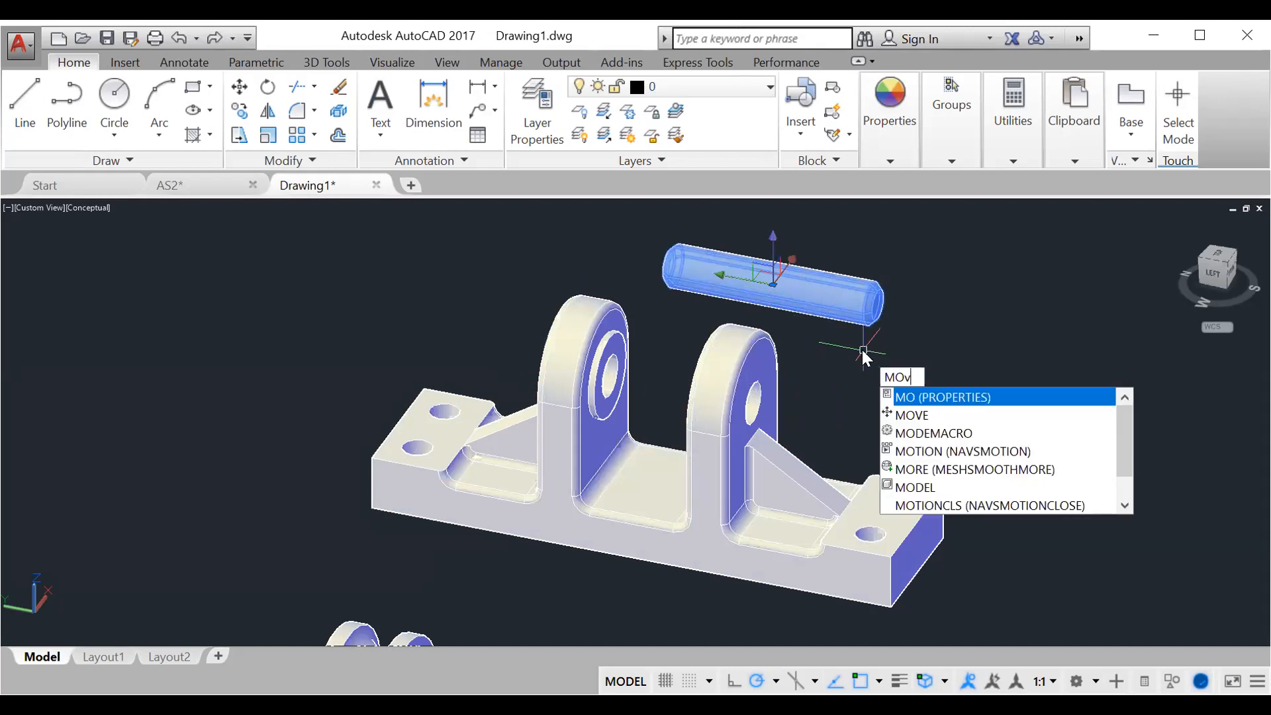
key("Return")
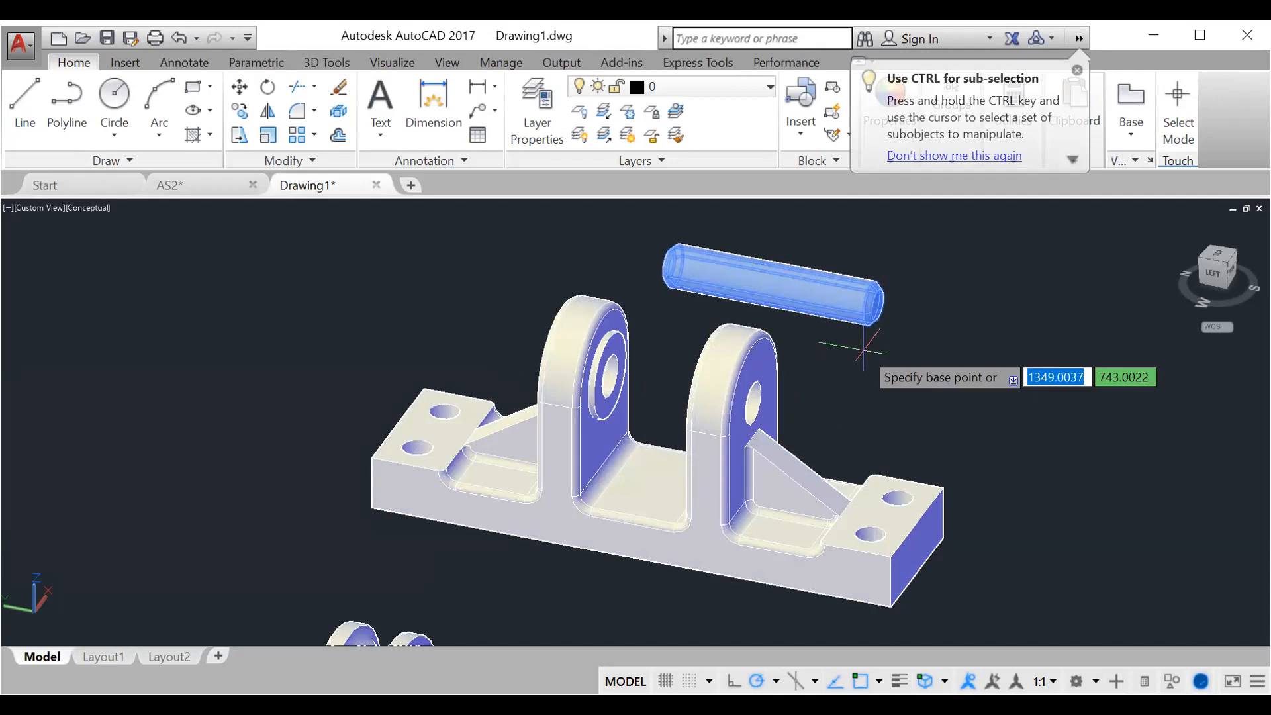
scroll(795, 308, "up", 2)
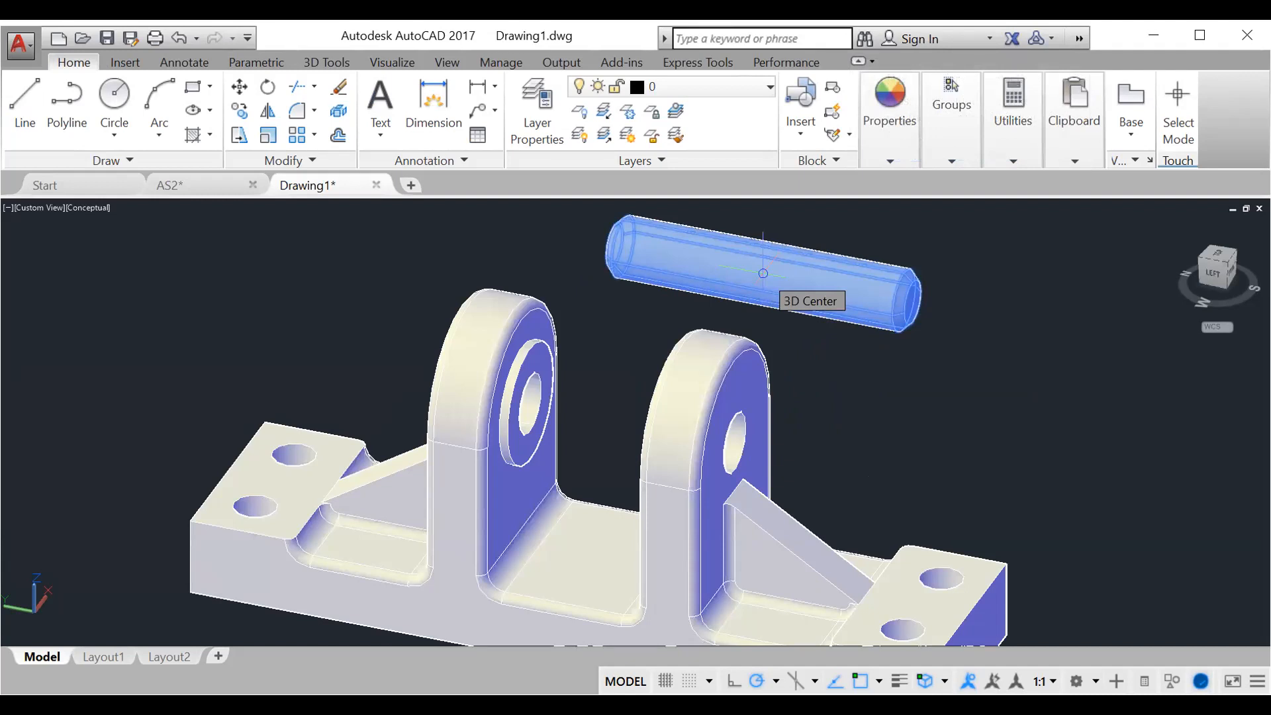
left_click(763, 274)
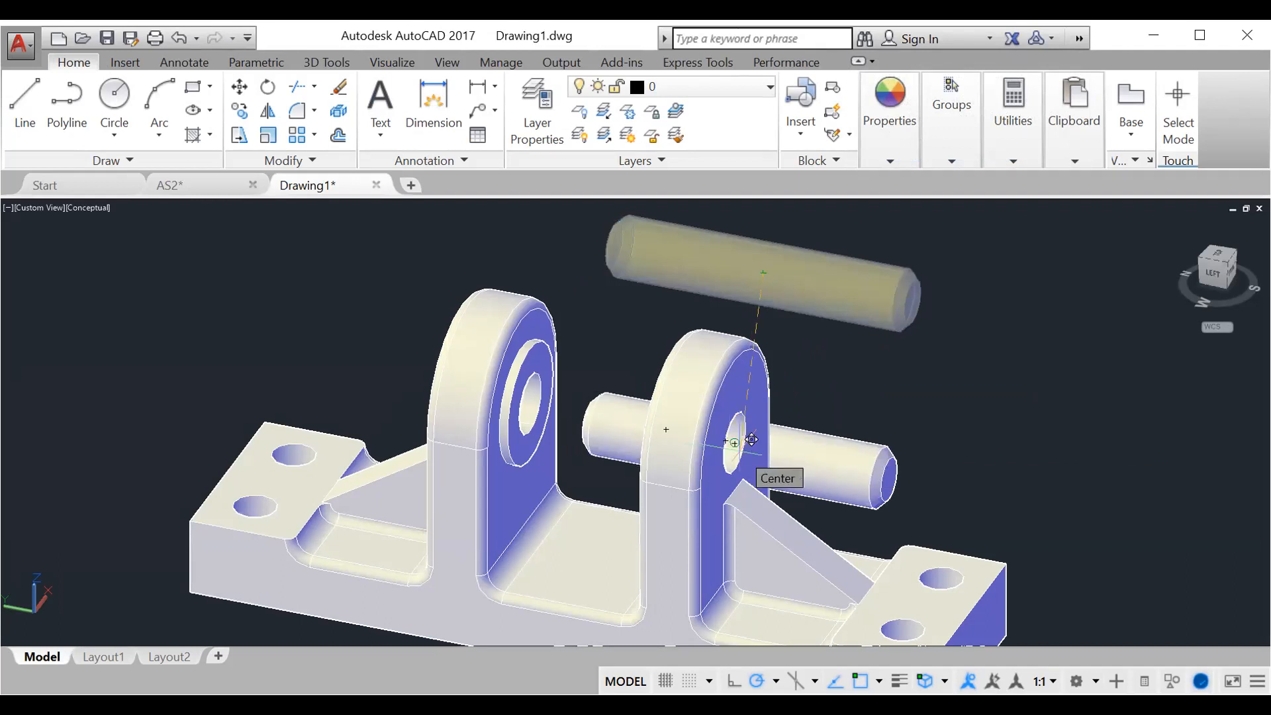
left_click(752, 439)
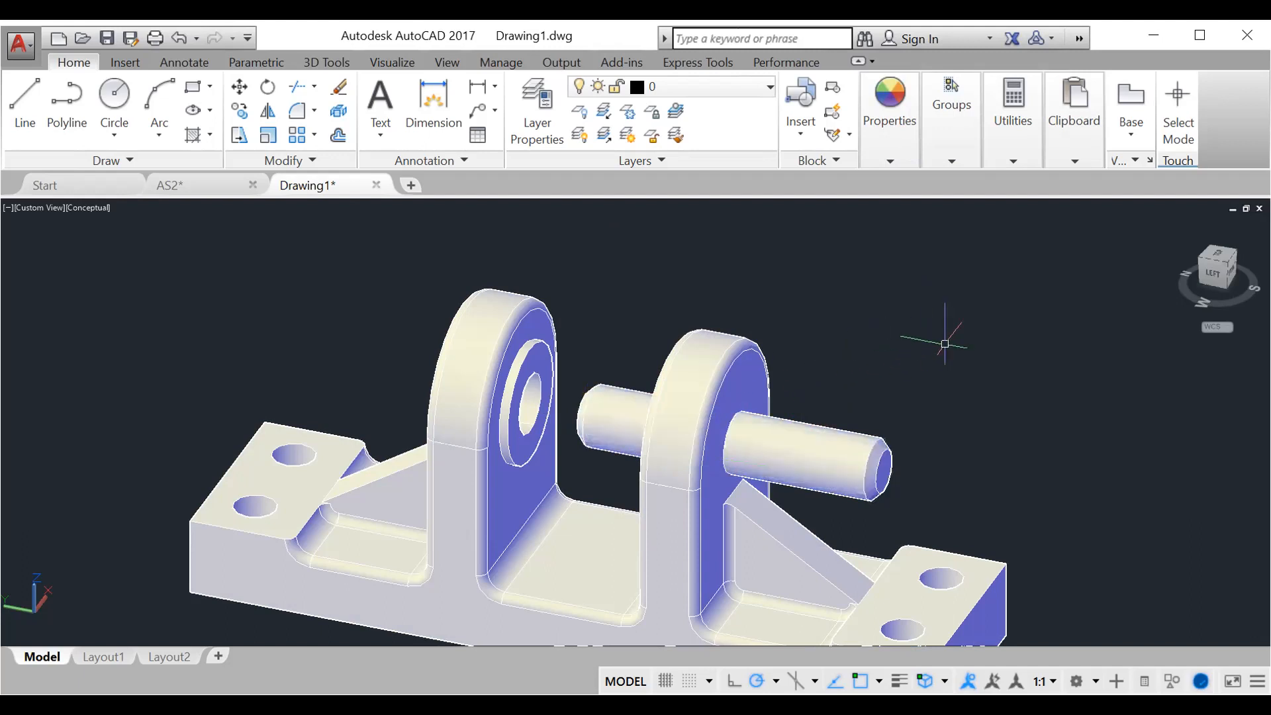
key("ctrl+z")
Move the P3 pin from its 3D center to the midpoint between the hole centers of the two bracket uprights, using Mid Between 2 Points.
middle_click_drag(945, 344, 894, 372)
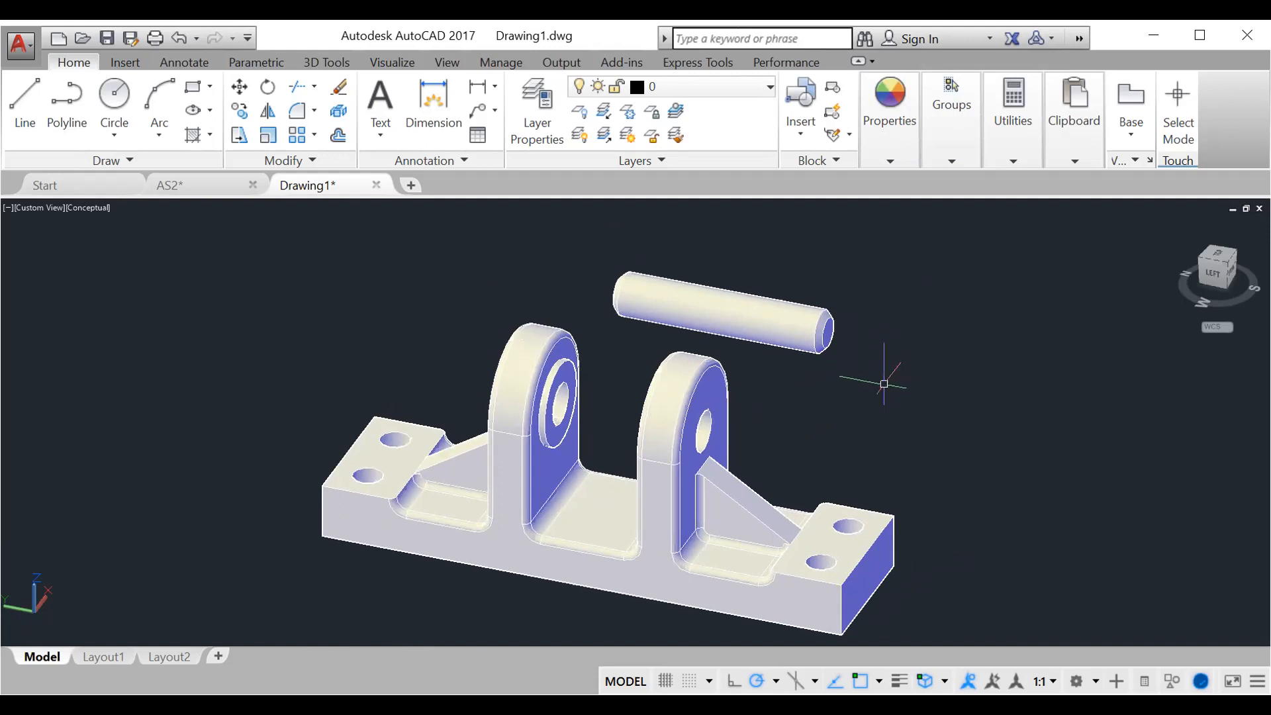
type("move")
key("Return")
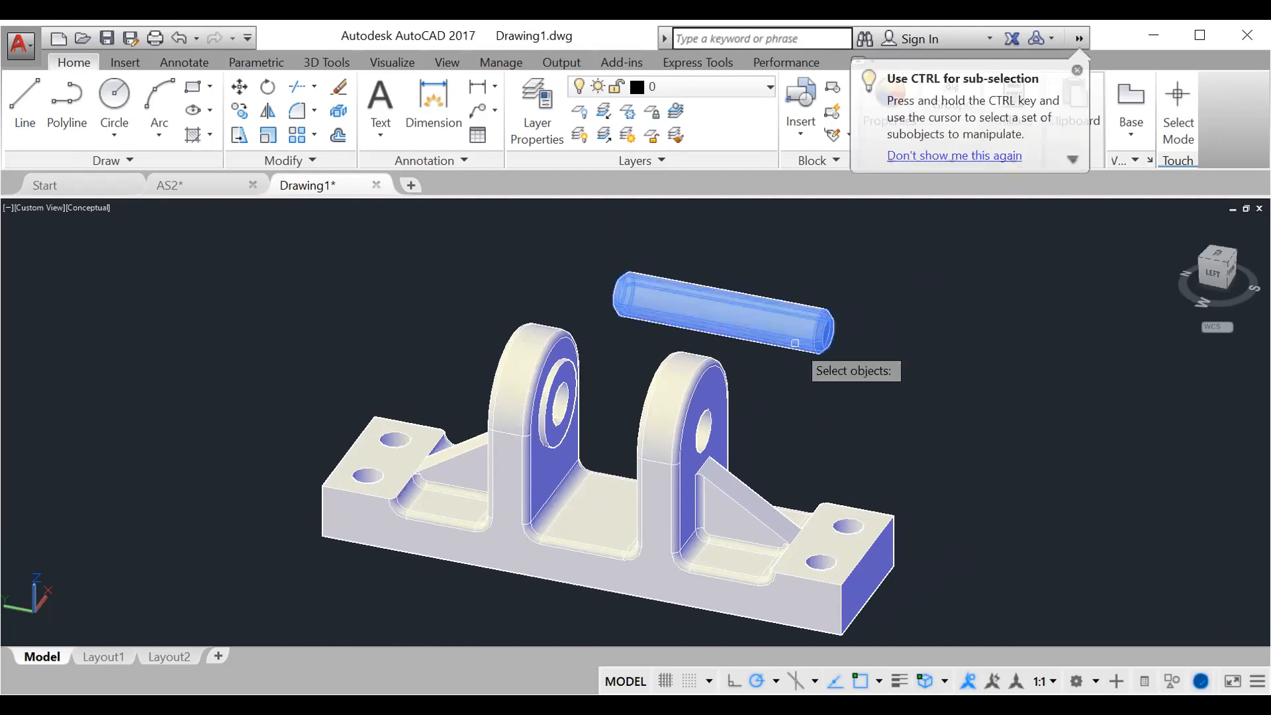
key("Return")
left_click(794, 343)
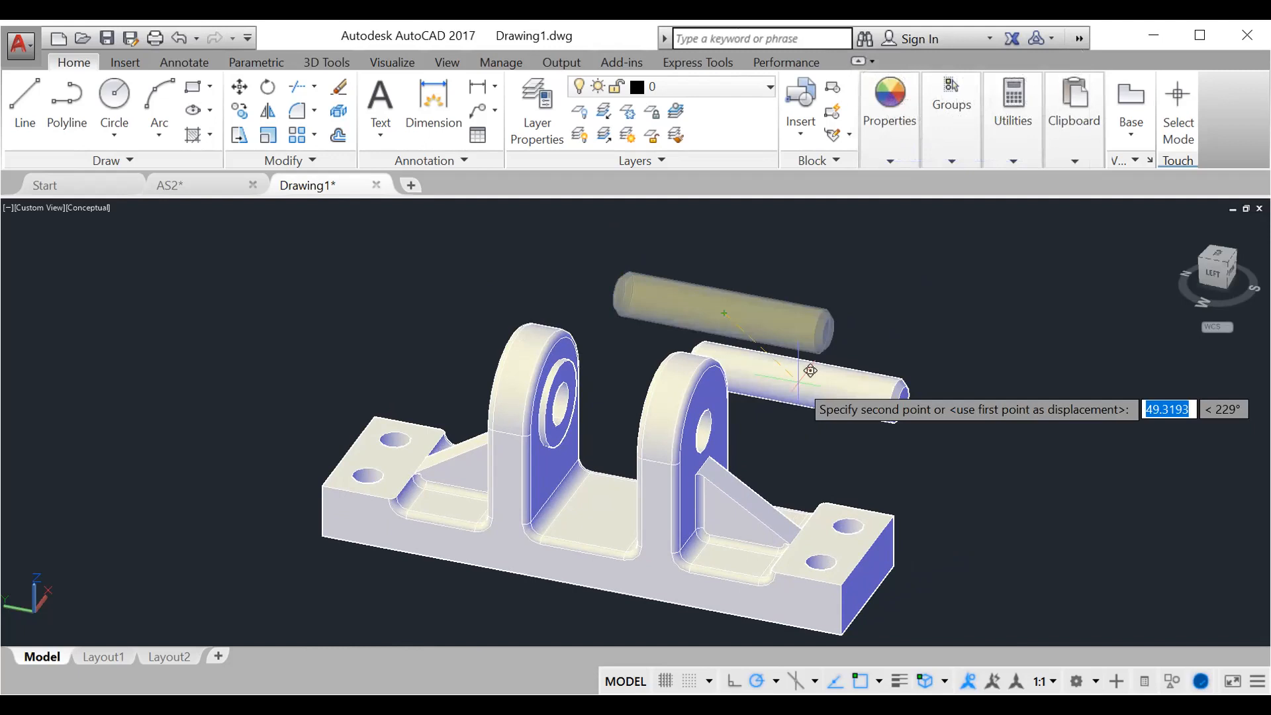
key("F8")
right_click(837, 359, "shift")
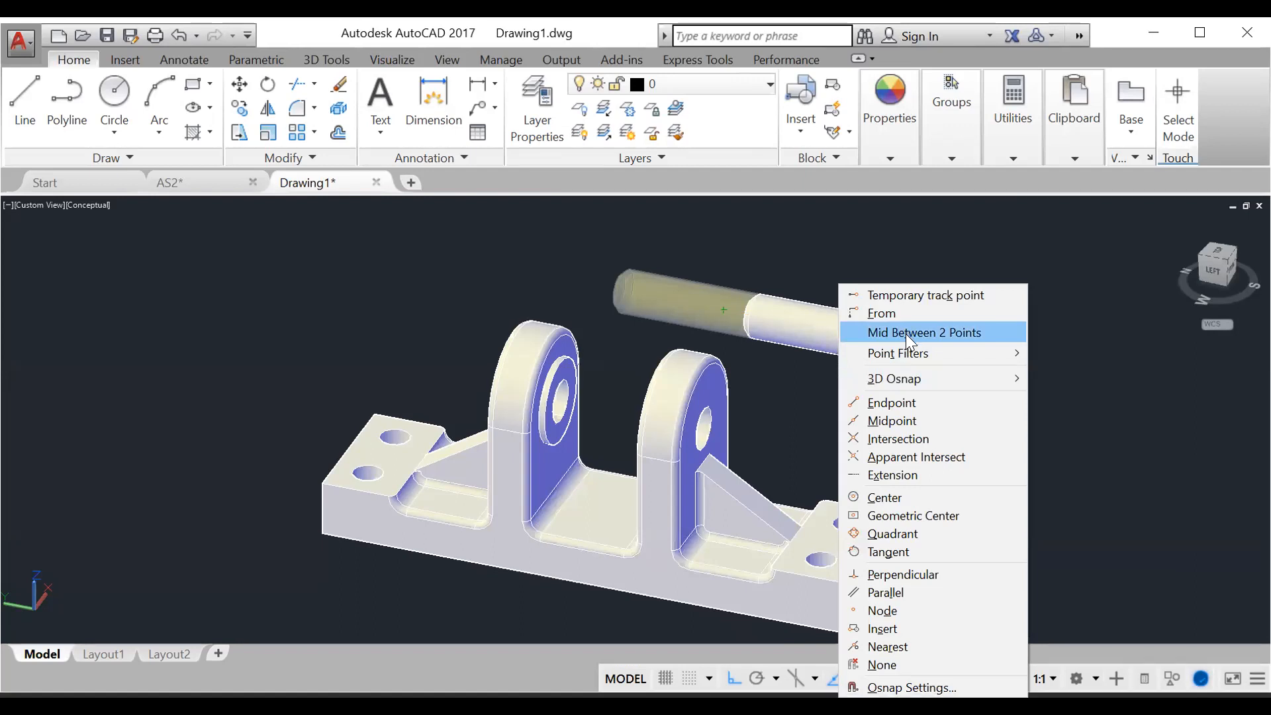
left_click(906, 333)
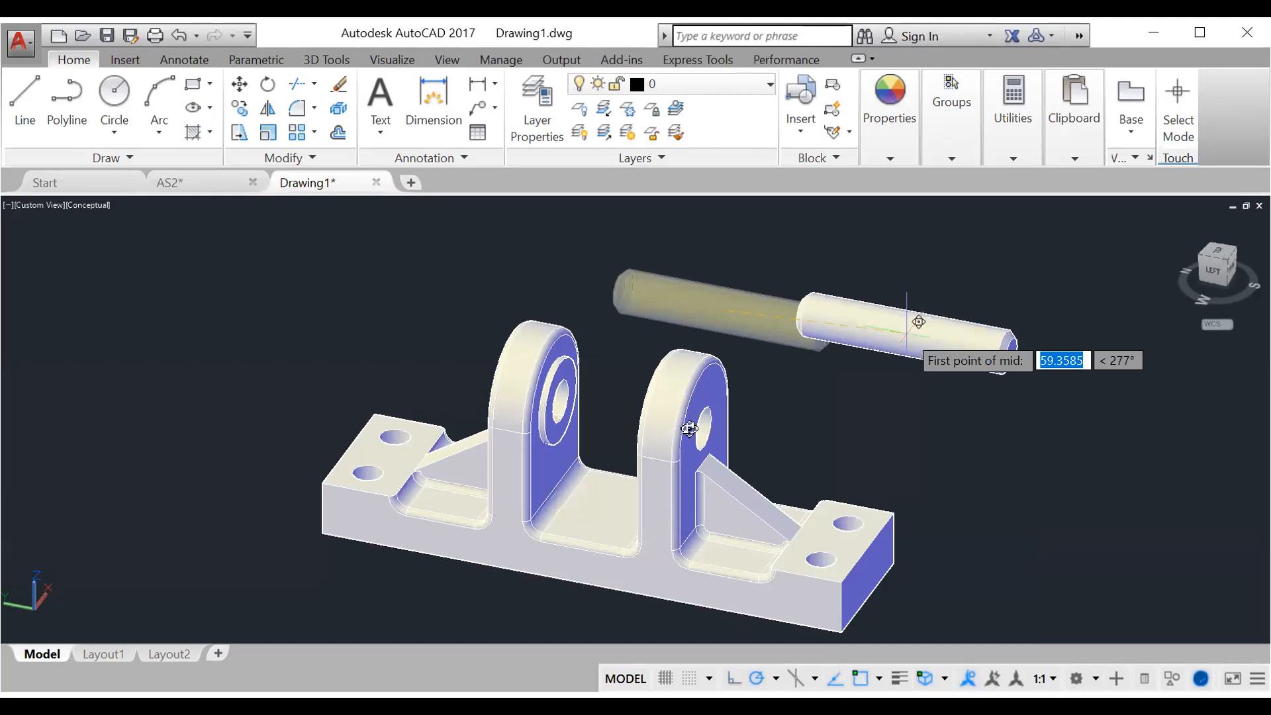
scroll(702, 430, "up", 3)
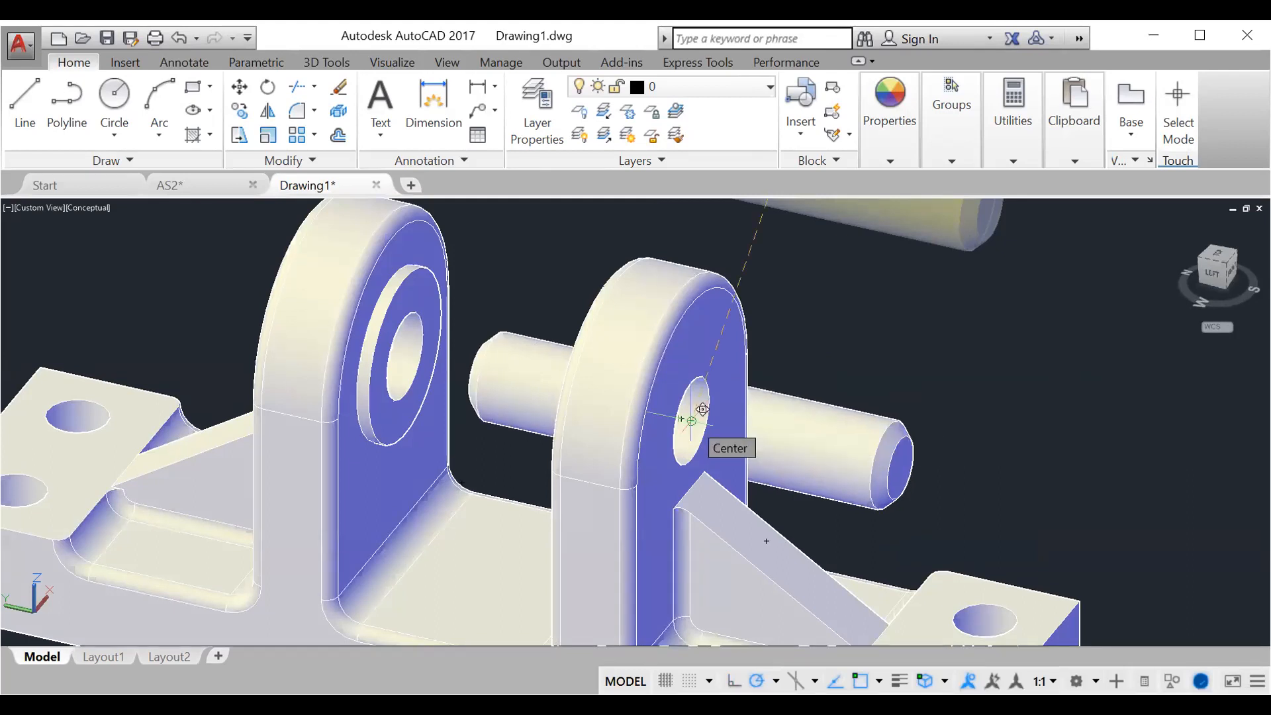
middle_click_drag(701, 410, 669, 411, "shift")
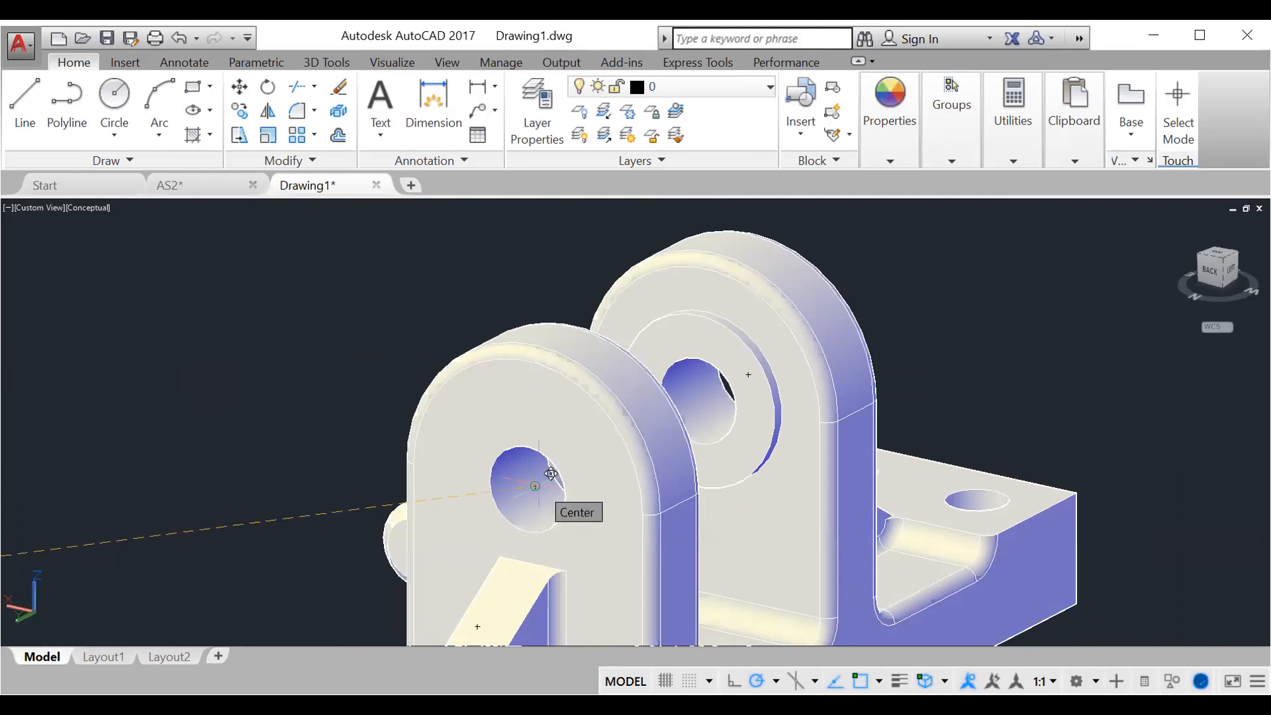
middle_click_drag(534, 496, 527, 484, "shift")
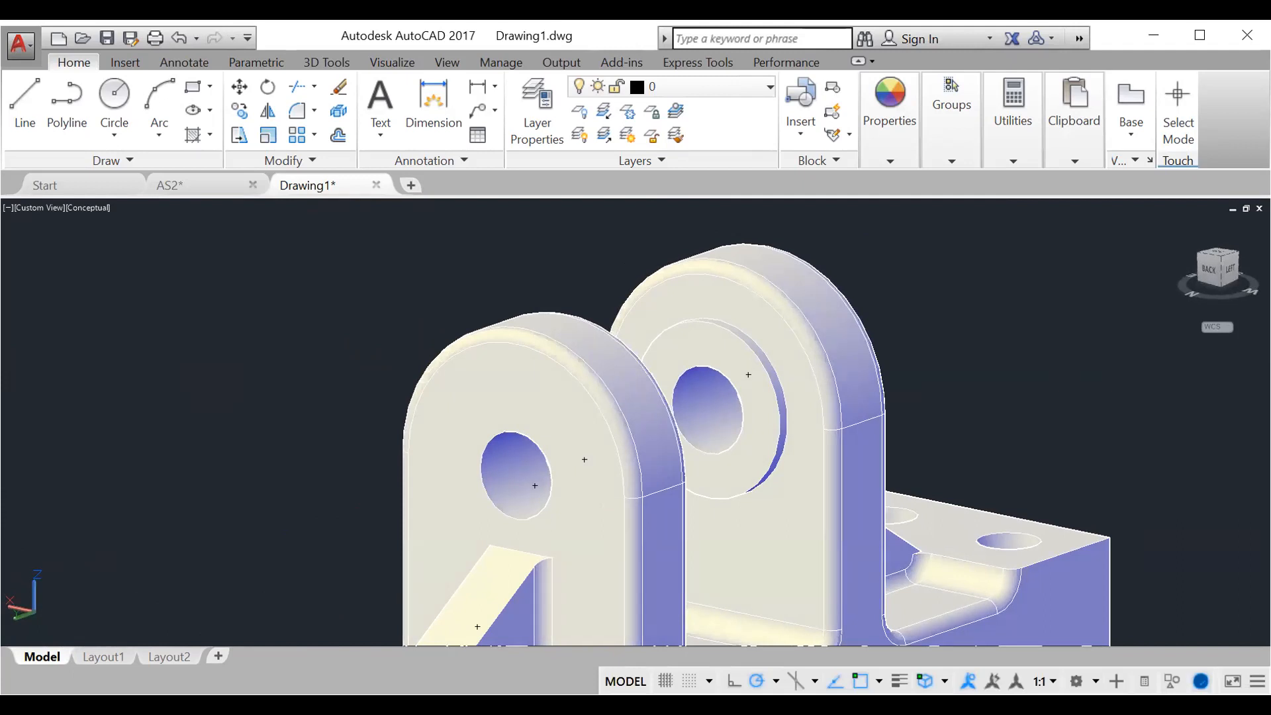
middle_click_drag(540, 482, 524, 472, "shift")
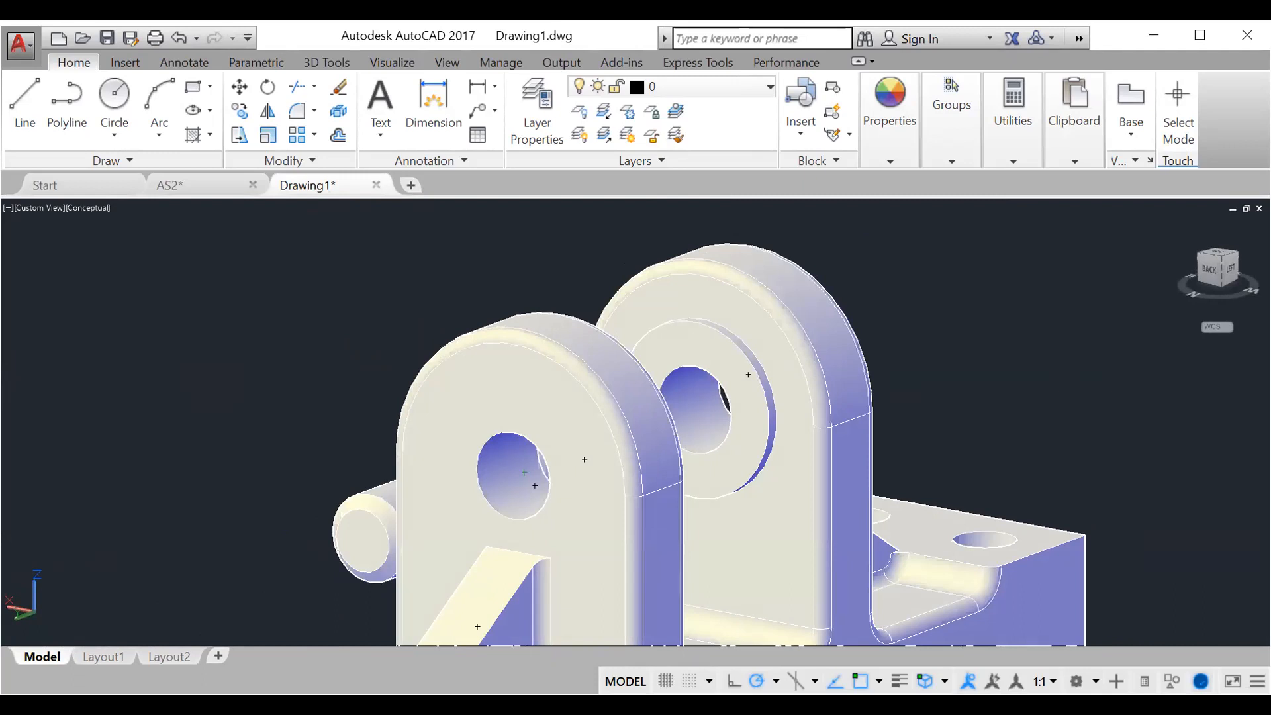
left_click(516, 476)
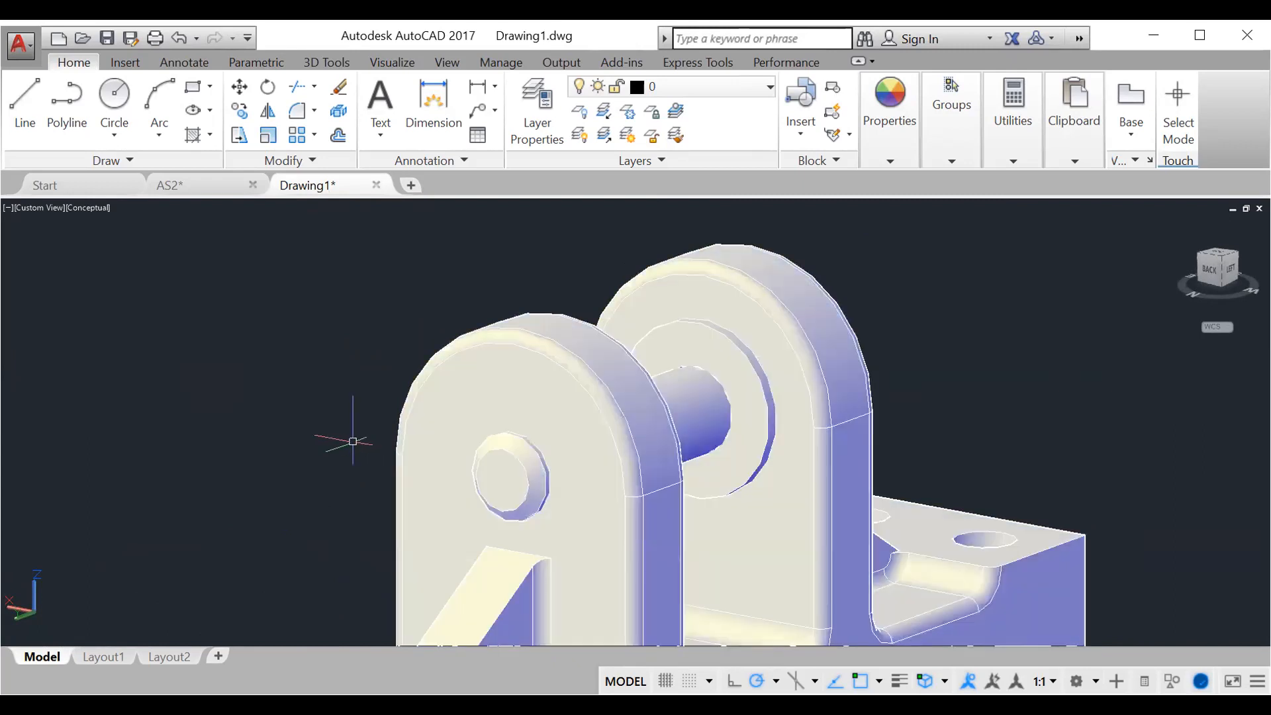
Inspect the pin's fit in both bracket holes and the separate P1 pulley, leaving no part selected.
middle_click_drag(353, 442, 464, 467, "shift")
middle_click_drag(667, 514, 556, 487, "shift")
mouse_move(704, 469)
middle_mouse_down("shift")
mouse_move(576, 468)
mouse_move(719, 472)
mouse_move(702, 460)
mouse_move(723, 461)
mouse_move(712, 454)
middle_mouse_up("shift")
scroll(689, 457, "up", 3)
scroll(723, 461, "down", 5)
scroll(722, 461, "down", 5)
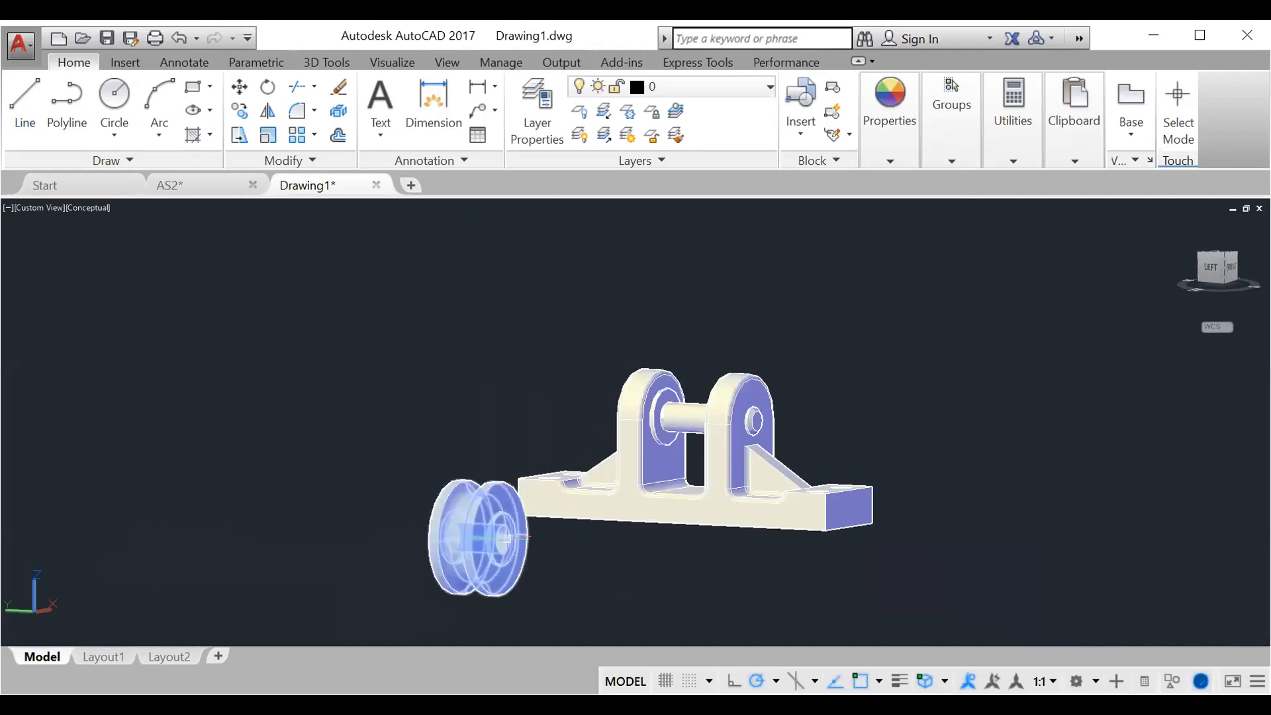
left_click(503, 537)
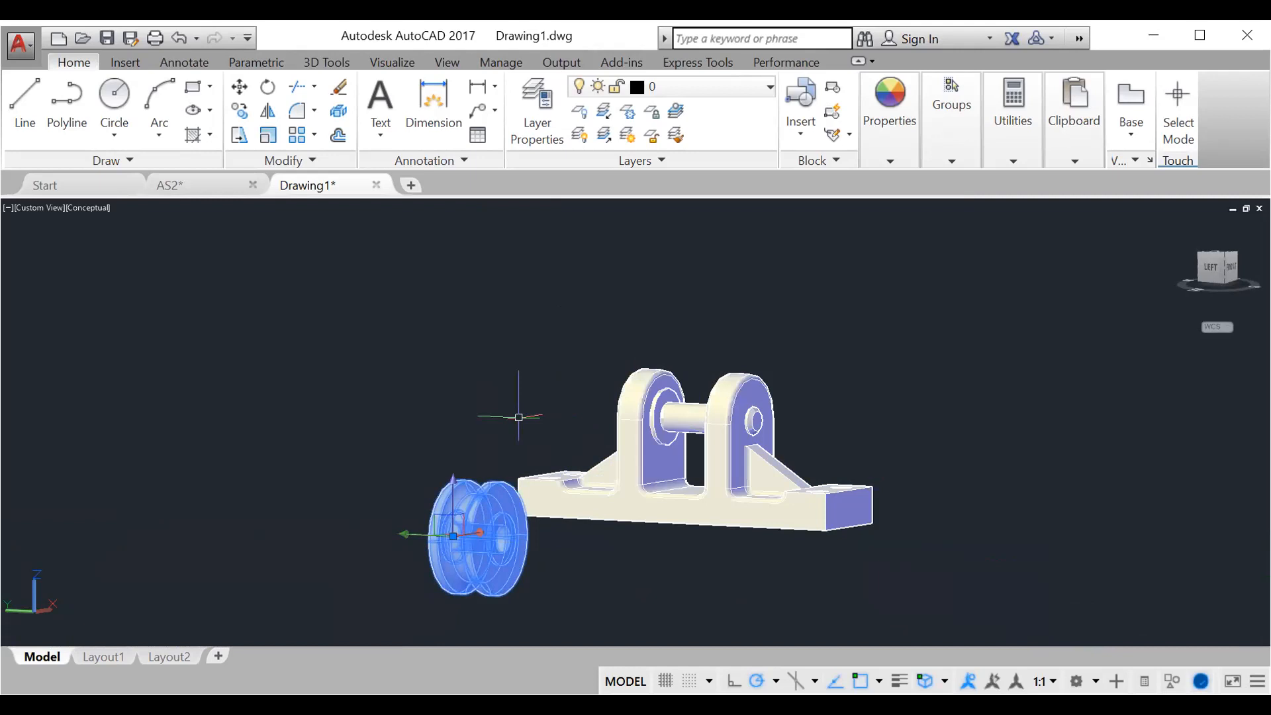
key("Escape")
middle_click_drag(485, 415, 507, 397)
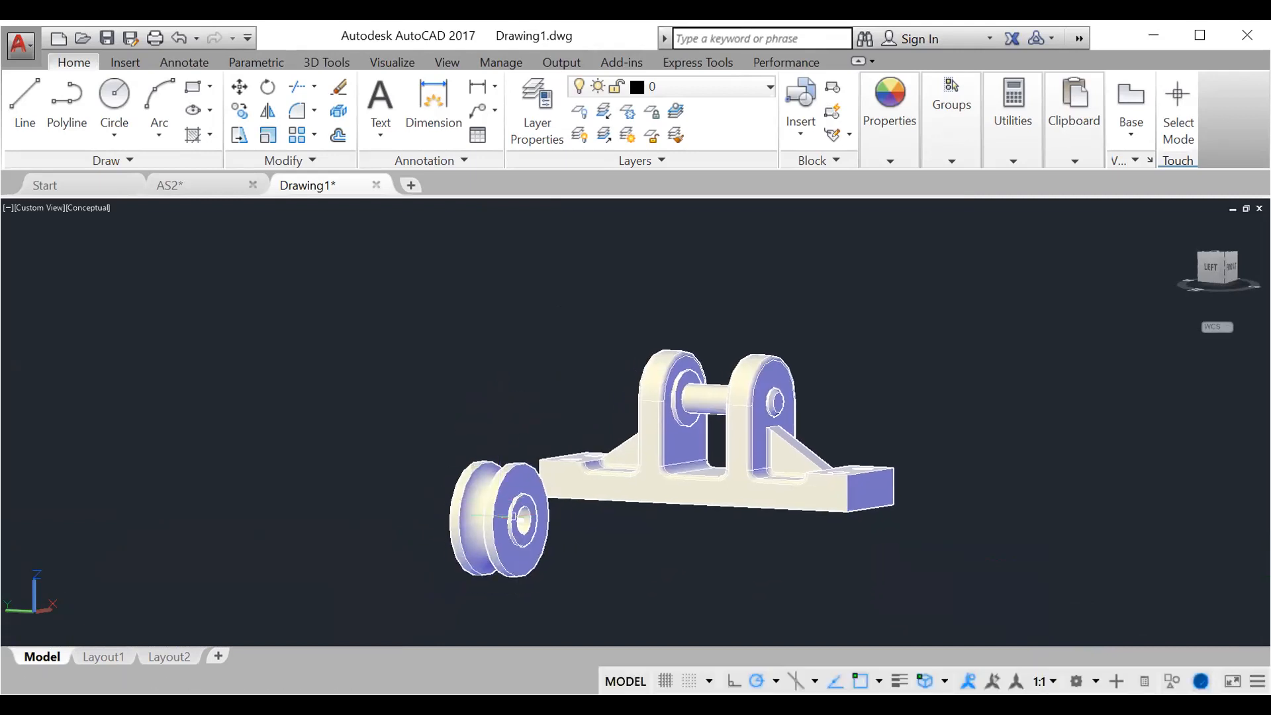
Move the P1 pulley from its center to the 3D center of the pin, between the two bracket uprights.
type("move")
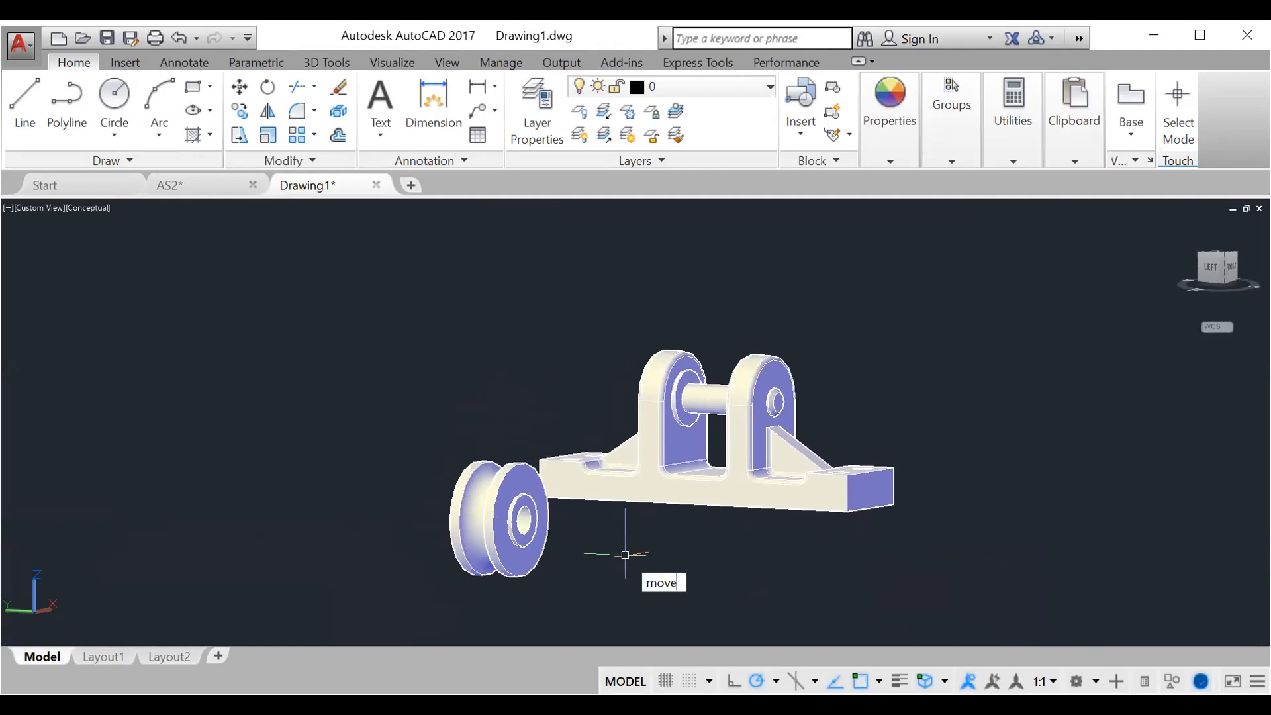
key("Return")
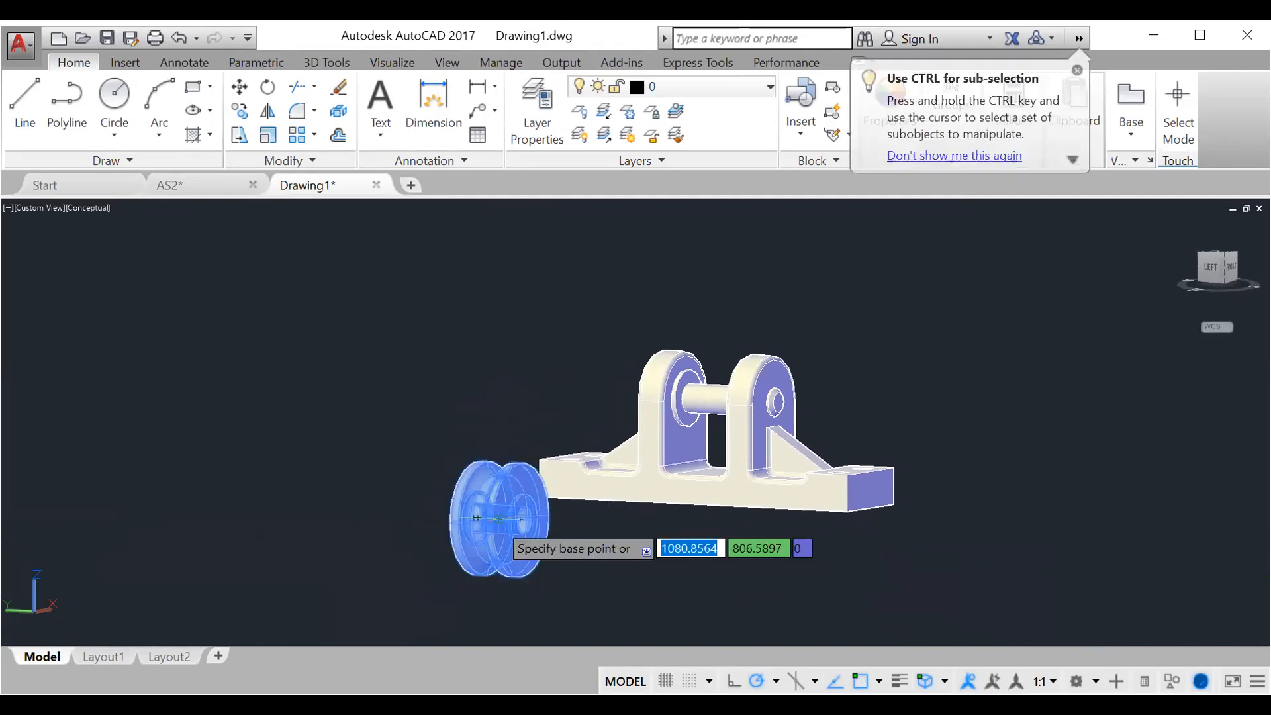
scroll(500, 519, "up", 4)
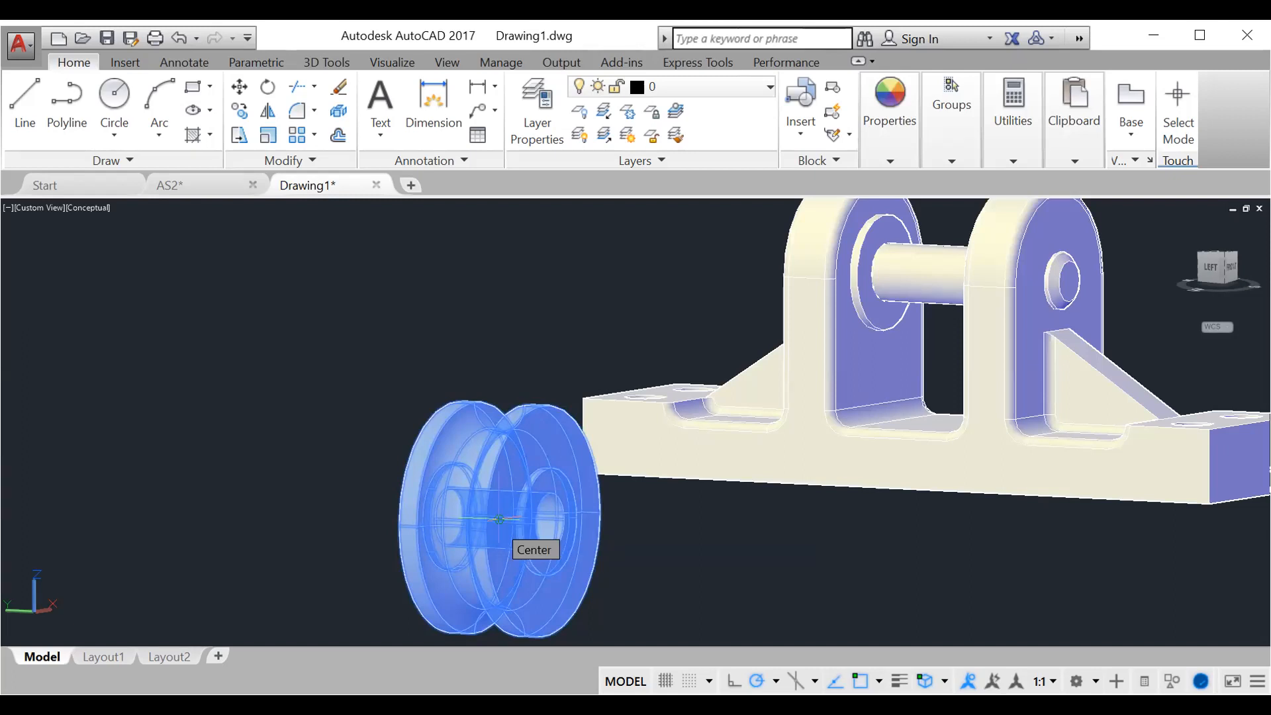
left_click(500, 519)
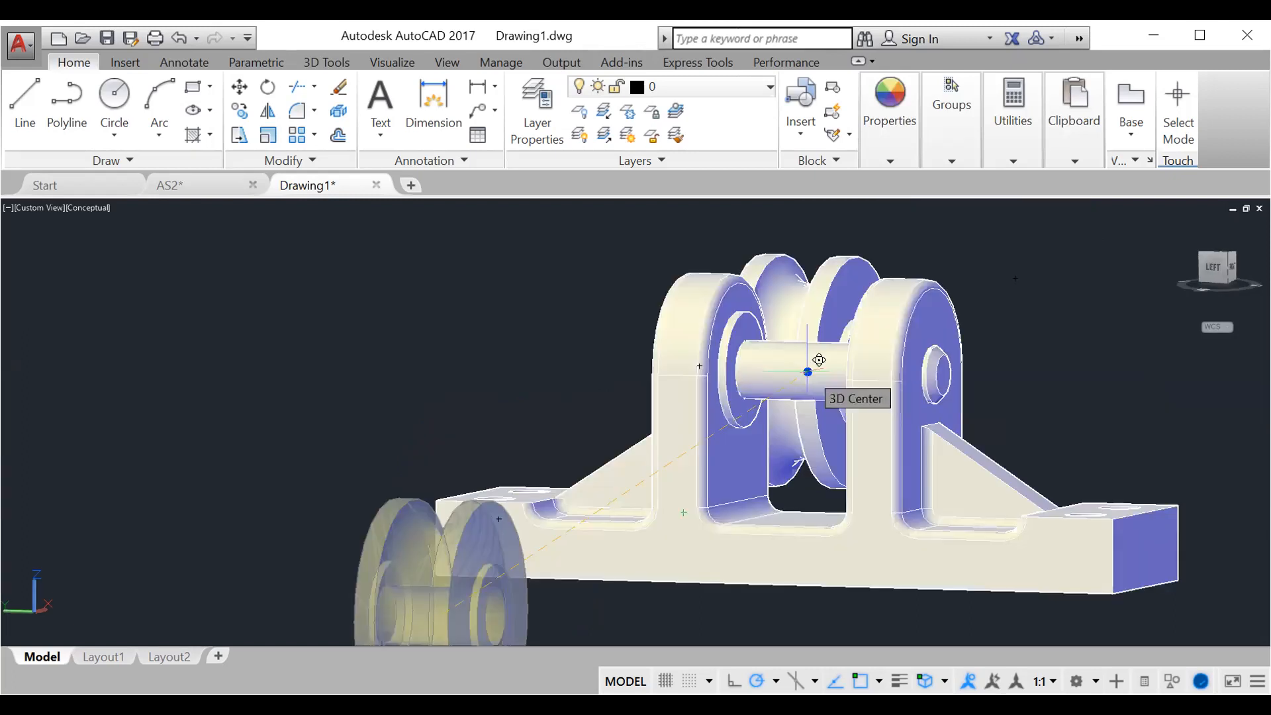
left_click(808, 371)
middle_click_drag(821, 371, 841, 387, "shift")
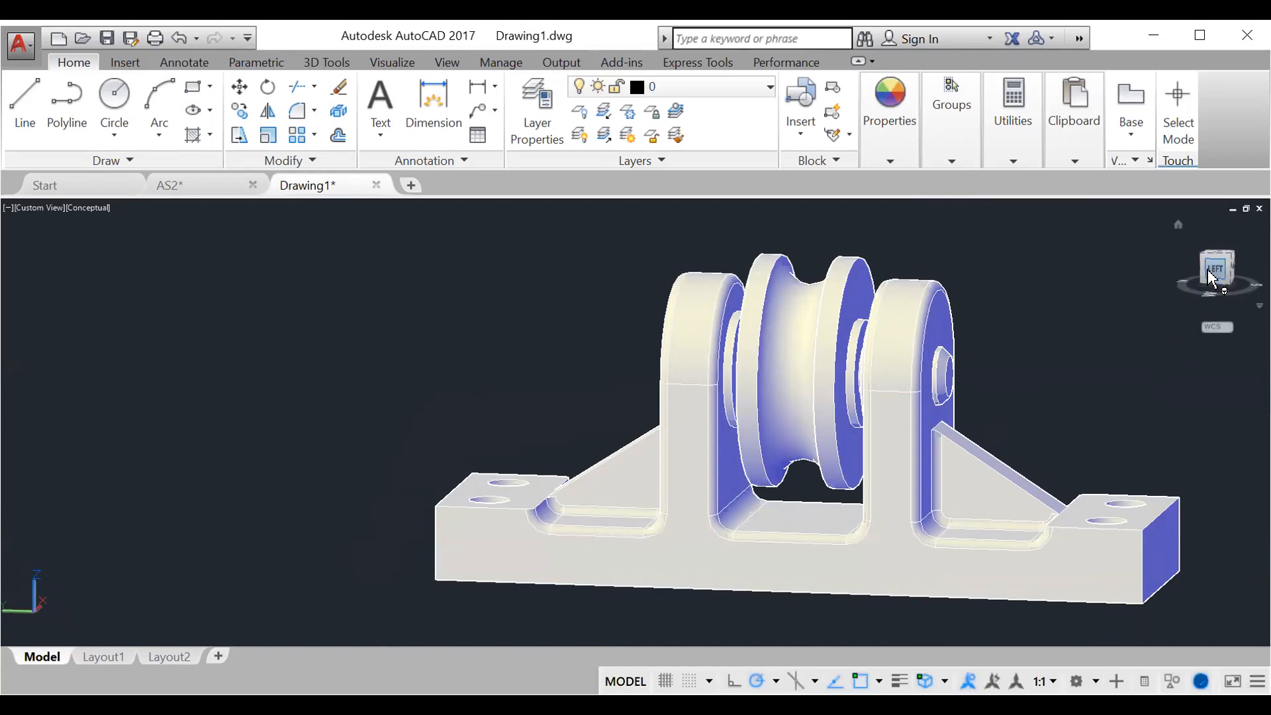
Restore the home view and move the pin about 102 units out of the bracket along its axis, in the 270° direction.
left_click(1178, 226)
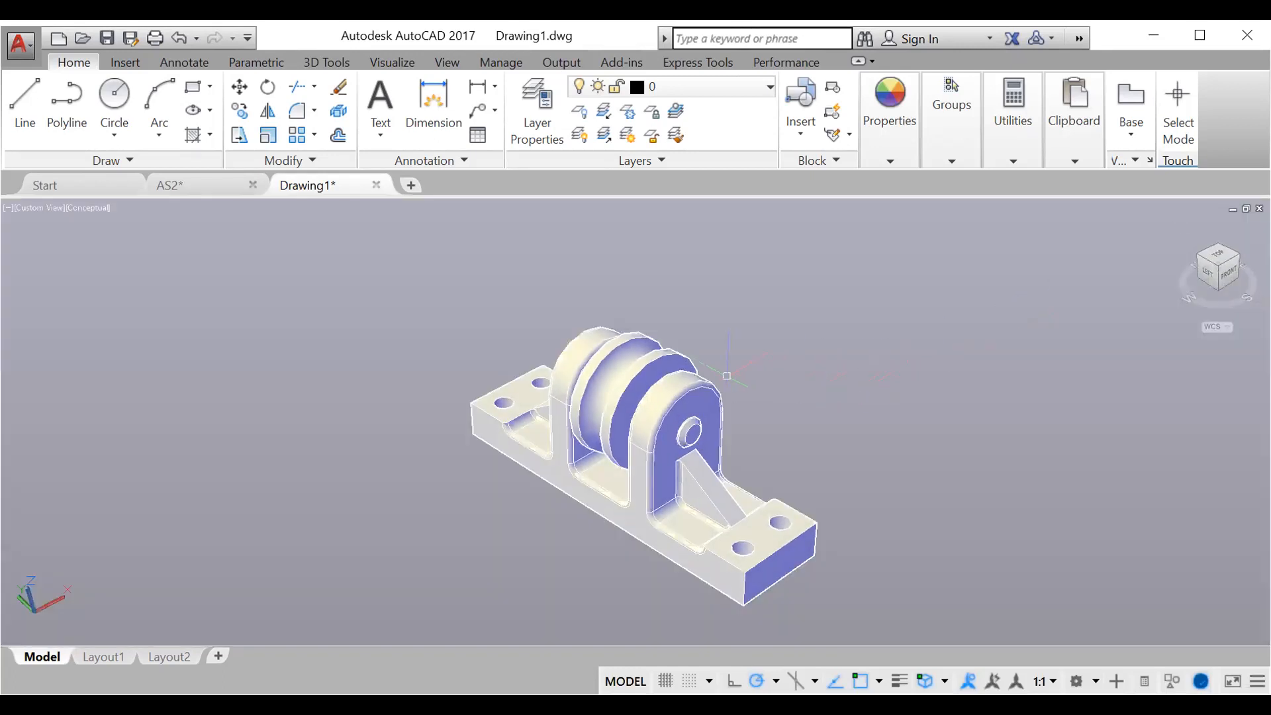
left_click(695, 427)
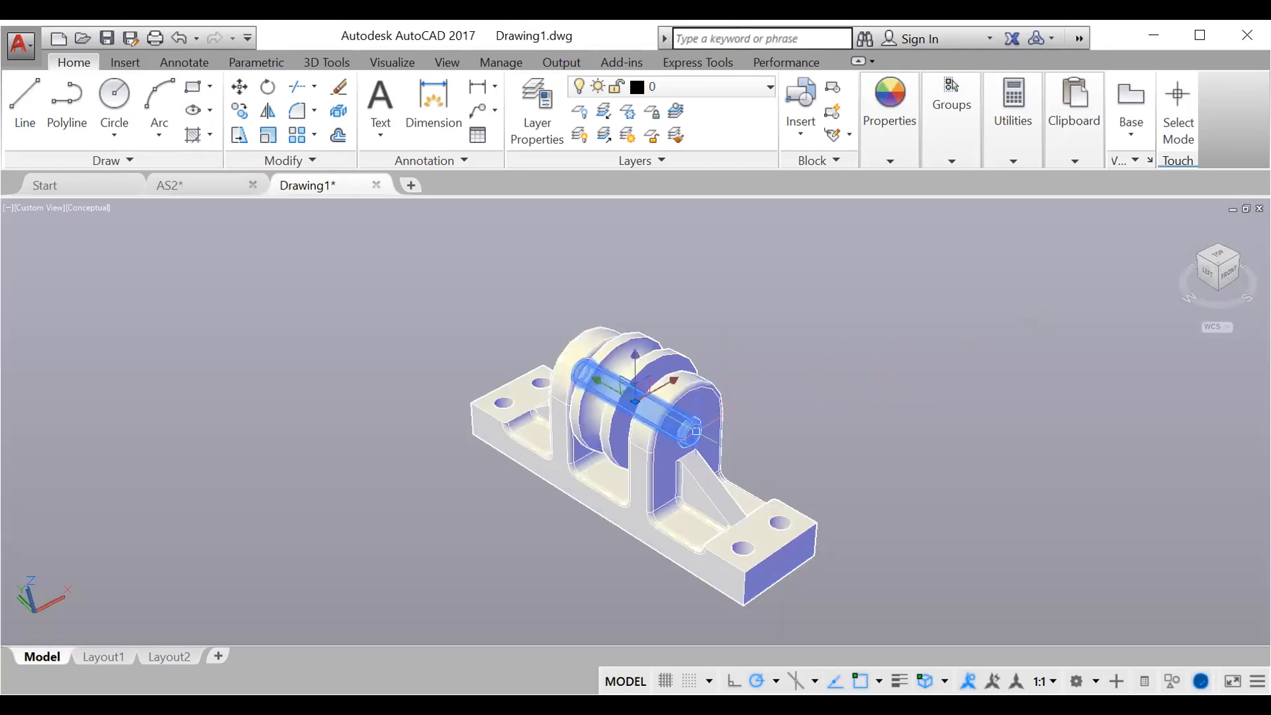
type("MOve")
key("Return")
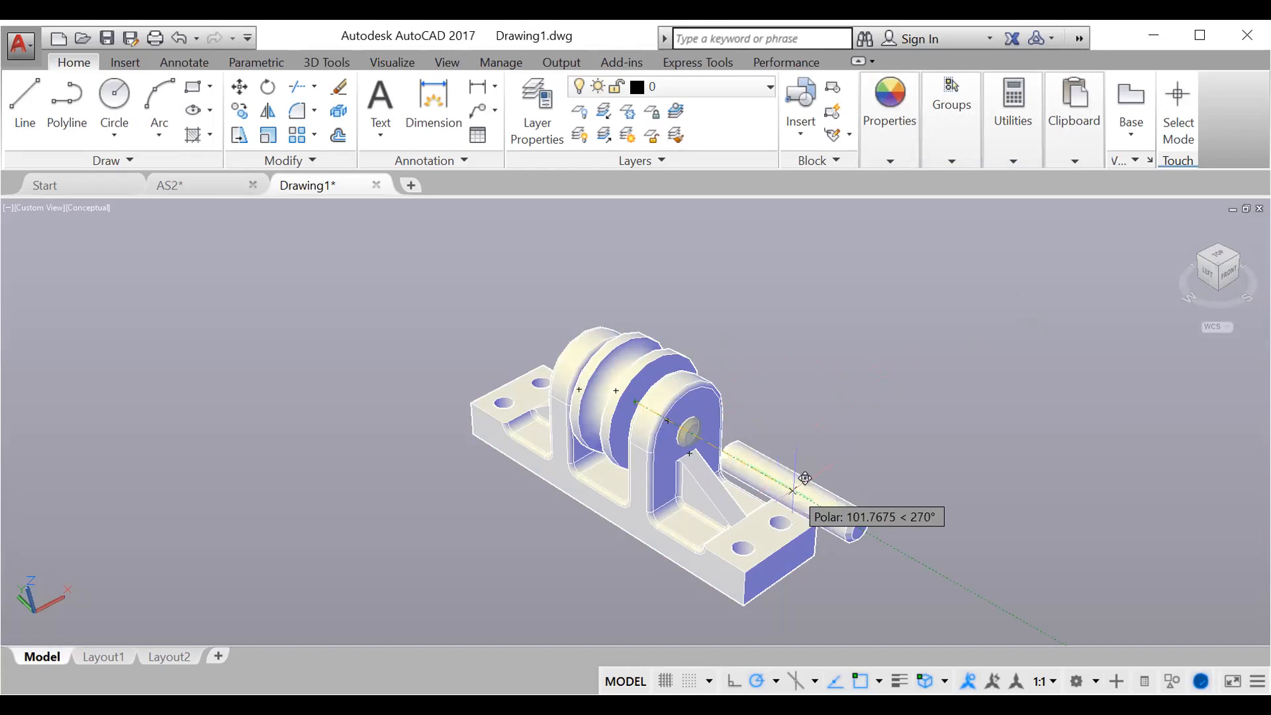
left_click(805, 478)
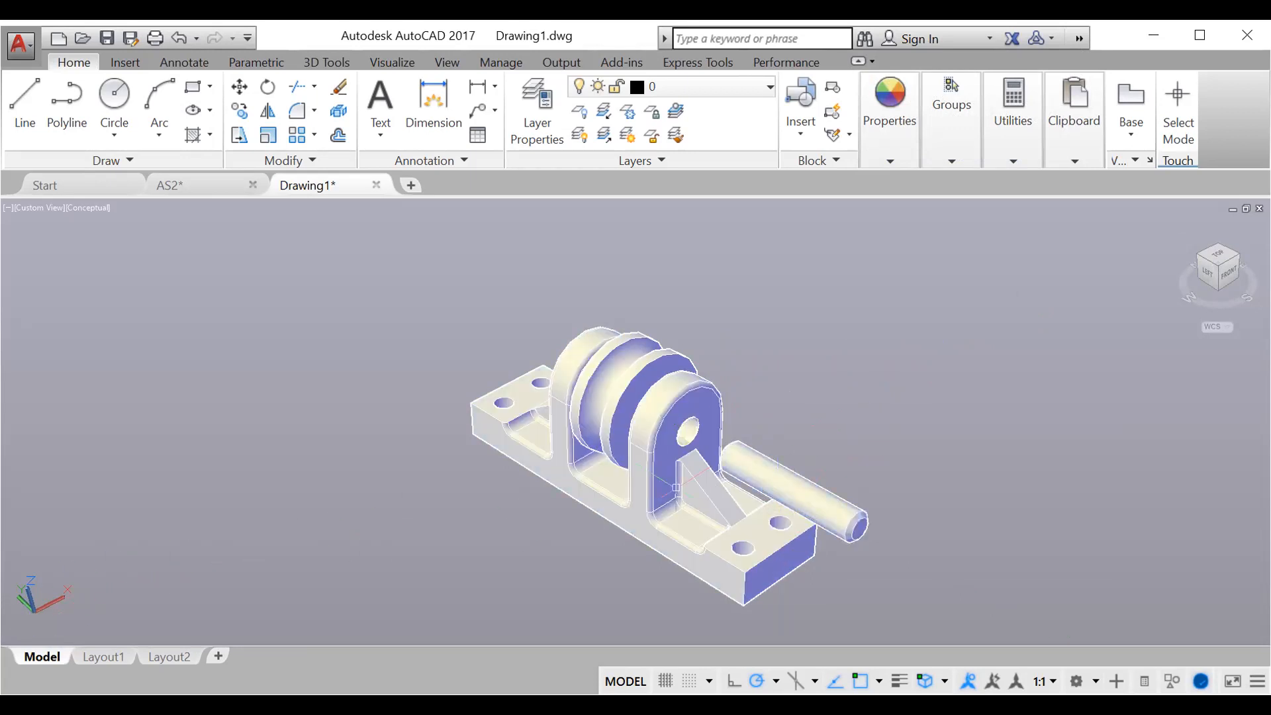
Move the pulley from its 3D center about 68 units straight up along +Z, clear of the bracket.
left_click(621, 396)
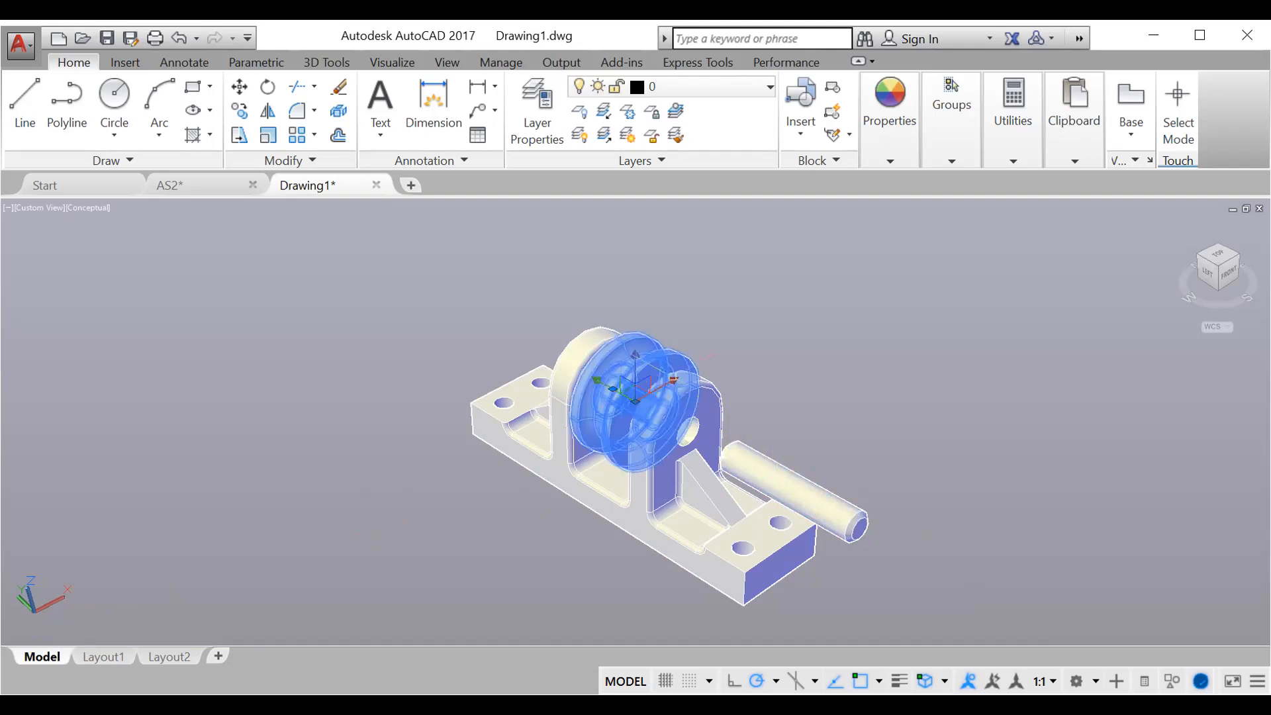
type("move")
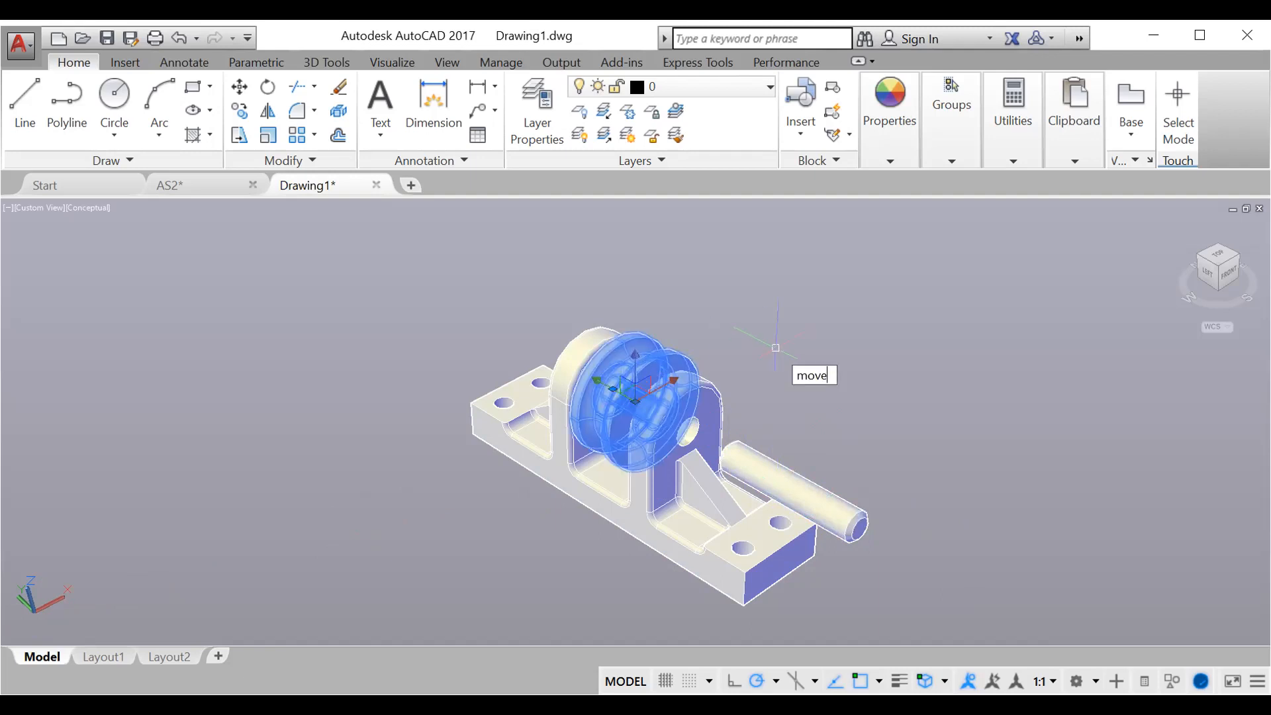
key("Return")
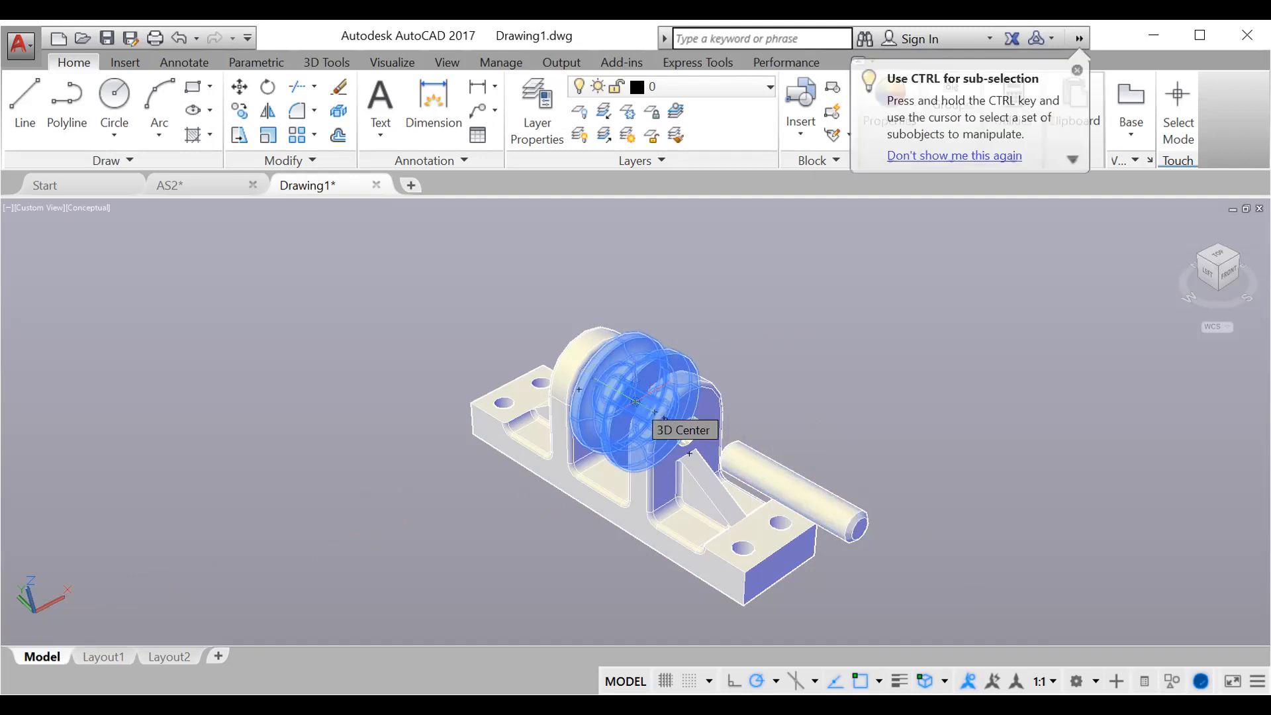
left_click(636, 402)
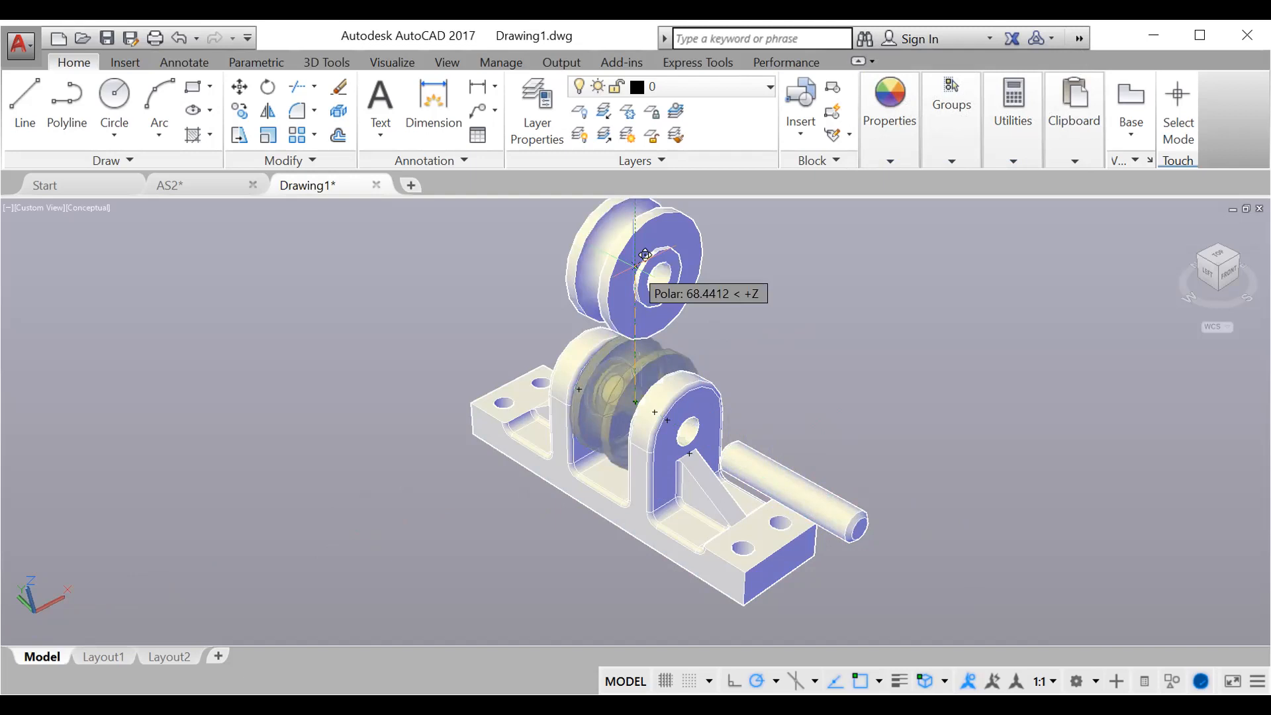
left_click(645, 255)
middle_click_drag(735, 372, 778, 355, "shift")
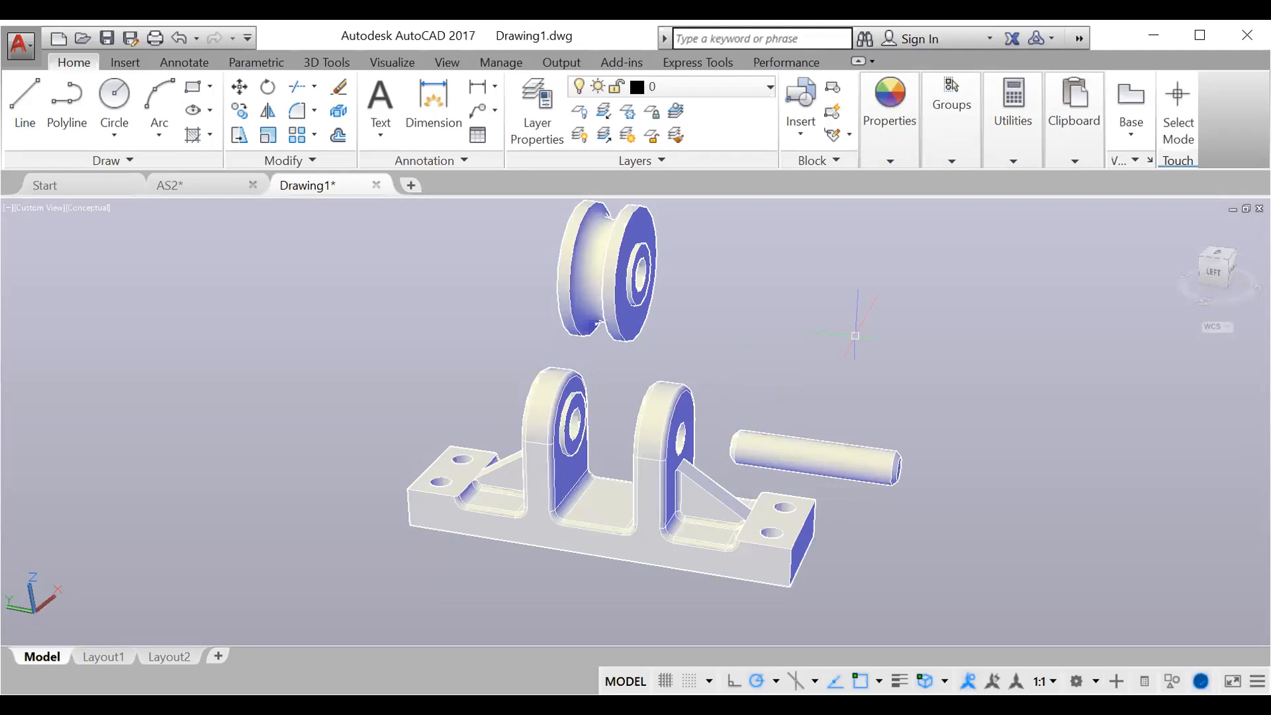
middle_click_drag(855, 336, 854, 361)
scroll(854, 361, "down", 2)
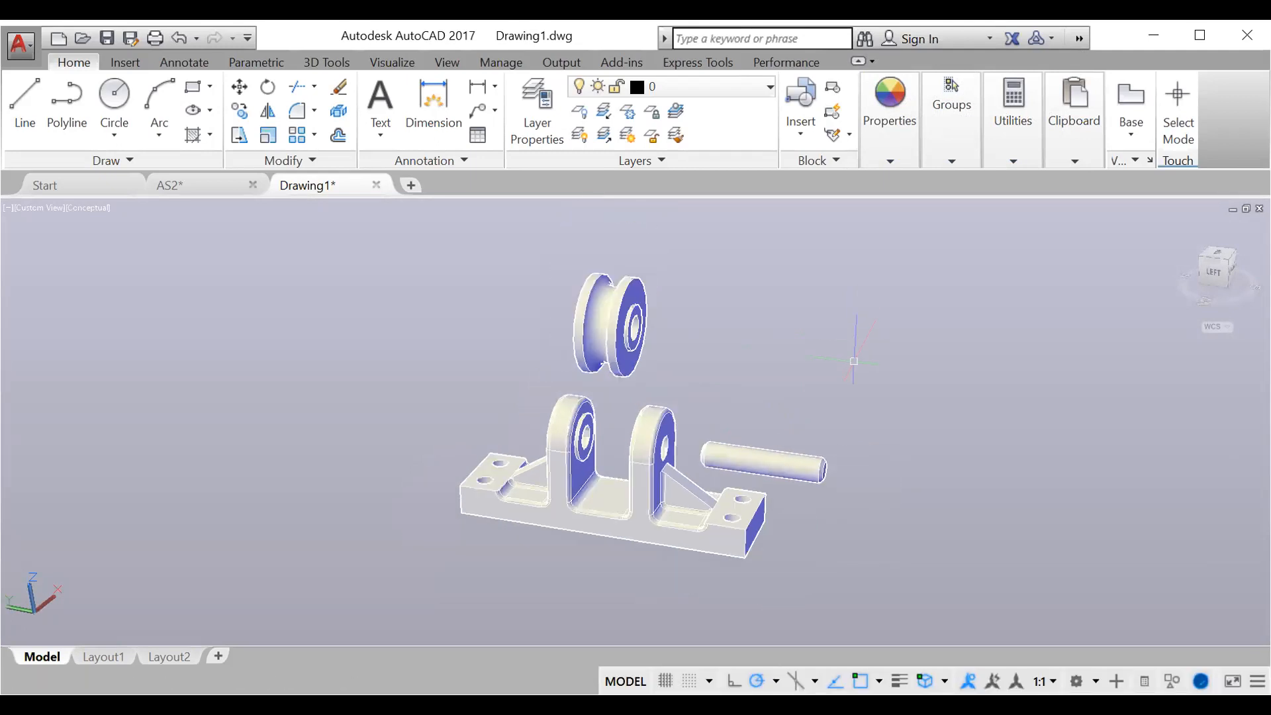